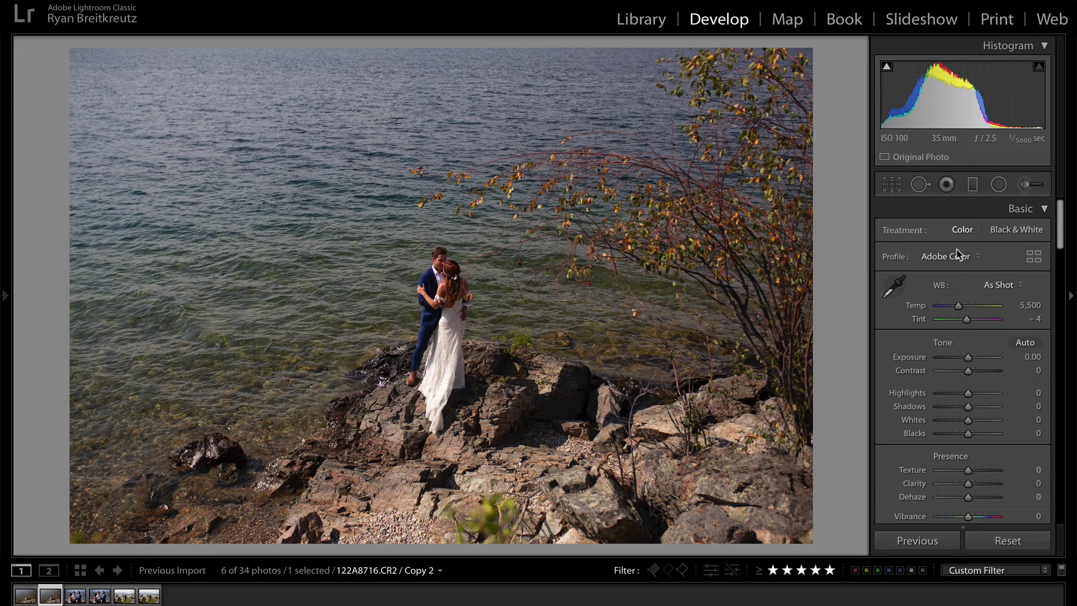
Step: Try the Adobe Landscape, Portrait, Standard and Vivid profiles on the lakeside photo
click(959, 256)
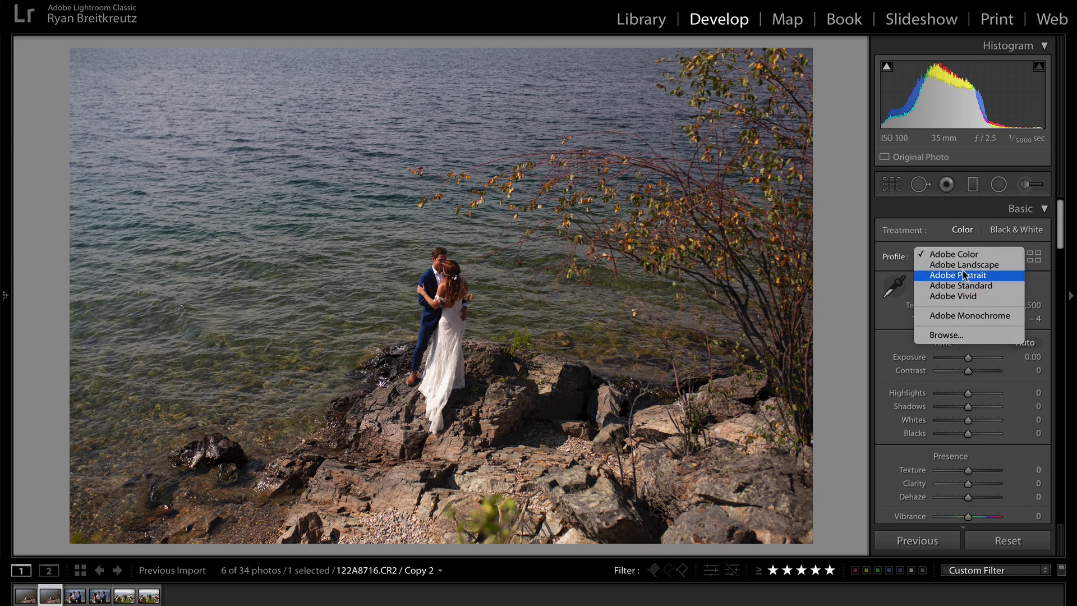
click(962, 265)
click(962, 261)
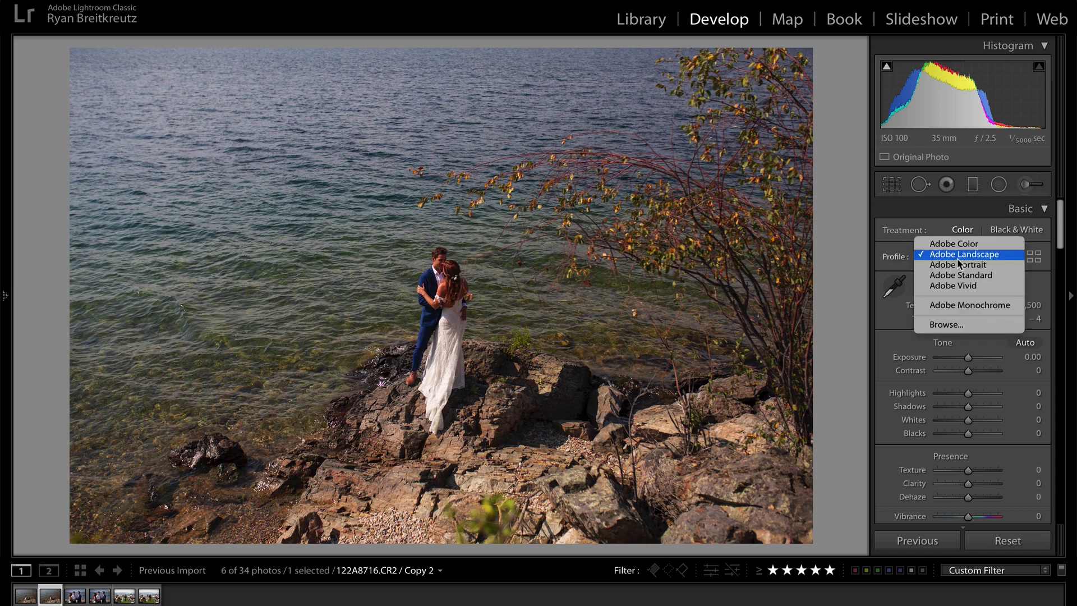
click(958, 264)
click(957, 263)
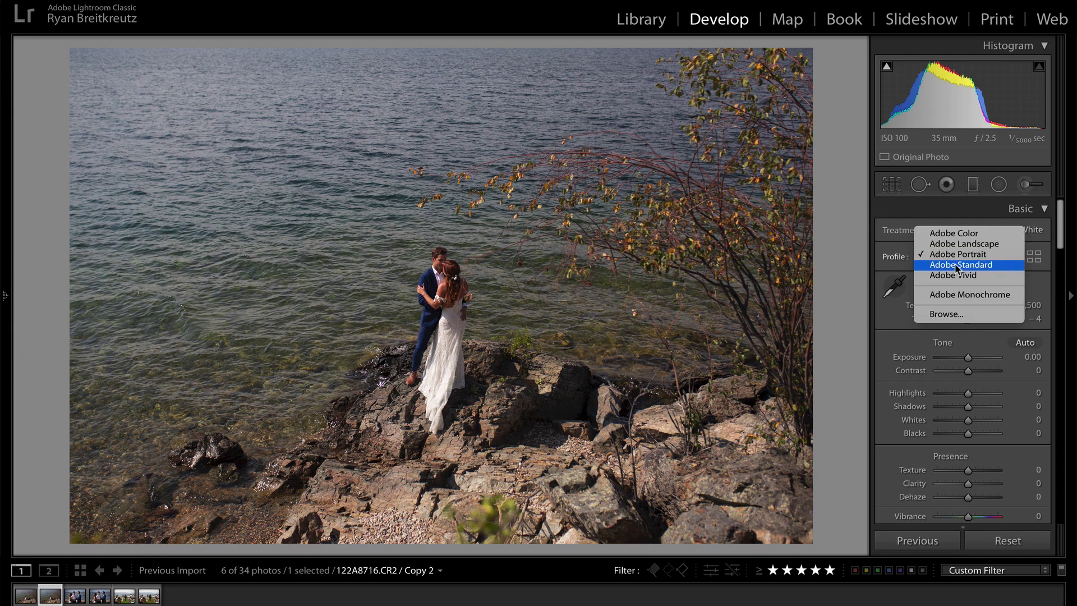
click(959, 266)
click(979, 253)
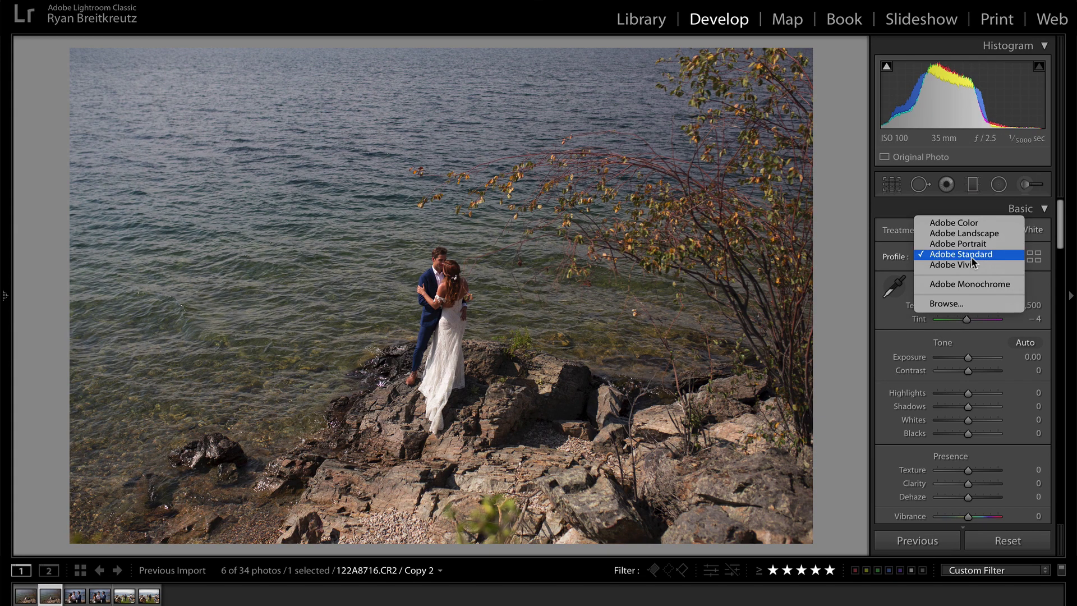
click(974, 266)
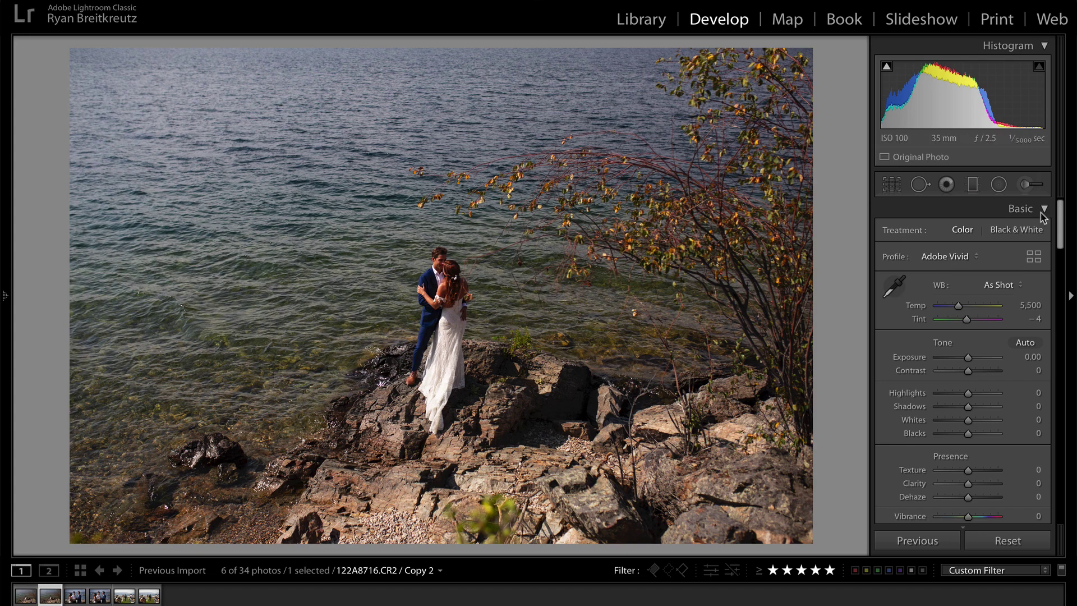
Step: Switch back to Adobe Color for comparison, then reapply Adobe Vivid
click(956, 256)
click(955, 213)
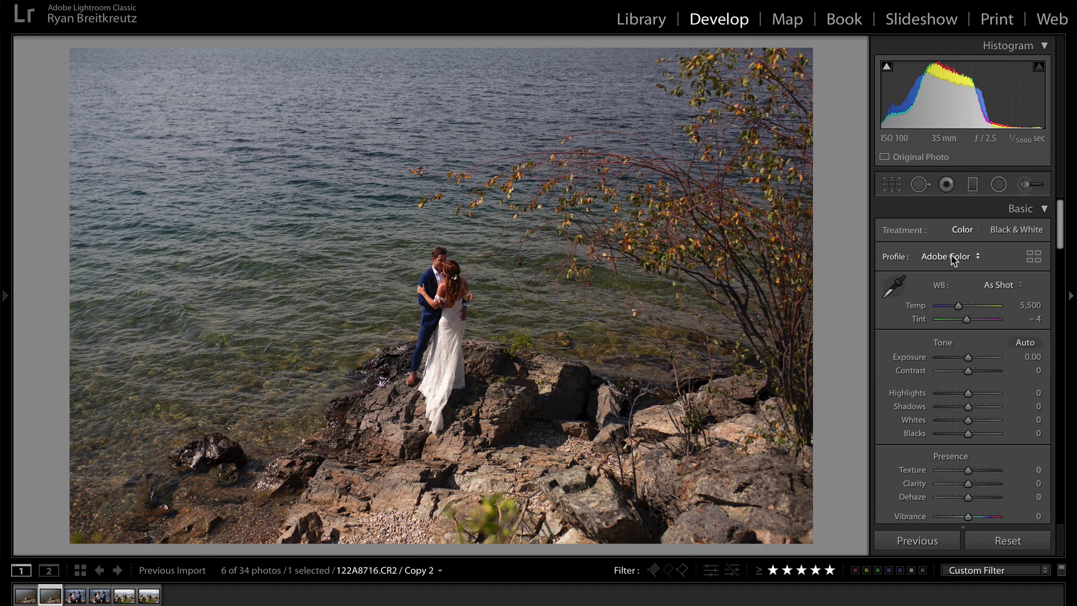
click(952, 260)
click(956, 299)
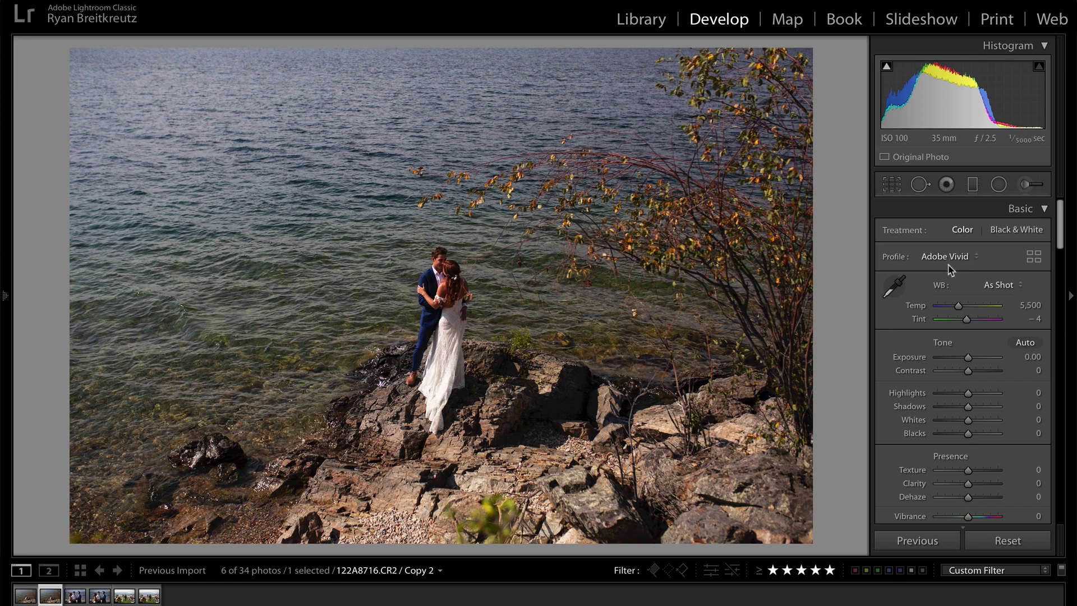
click(965, 261)
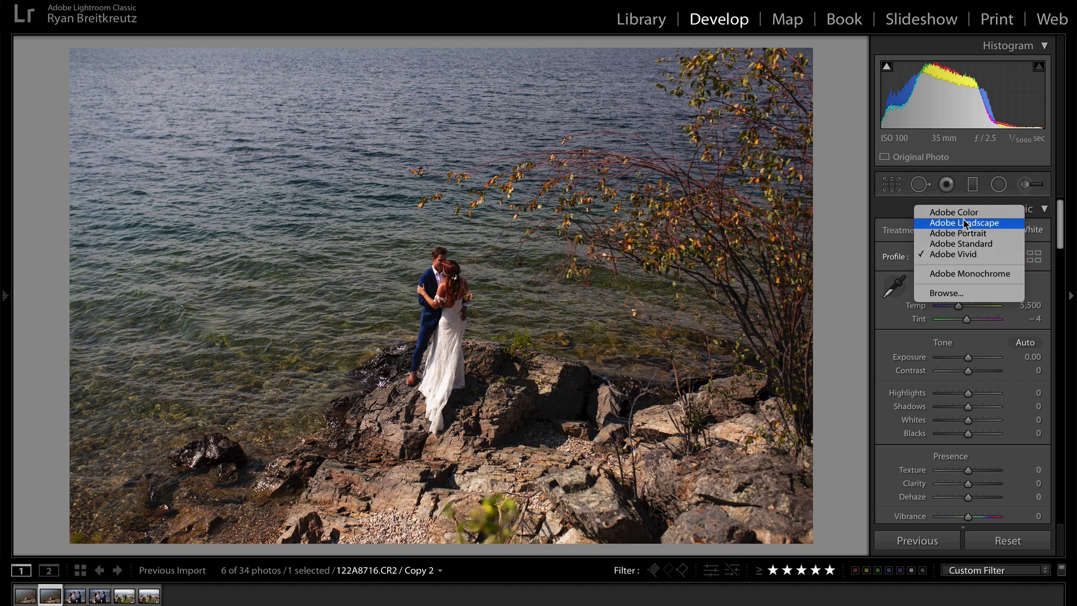
Step: In the Profile Browser, collapse Adobe Raw and apply Camera Standard from Camera Matching
click(948, 295)
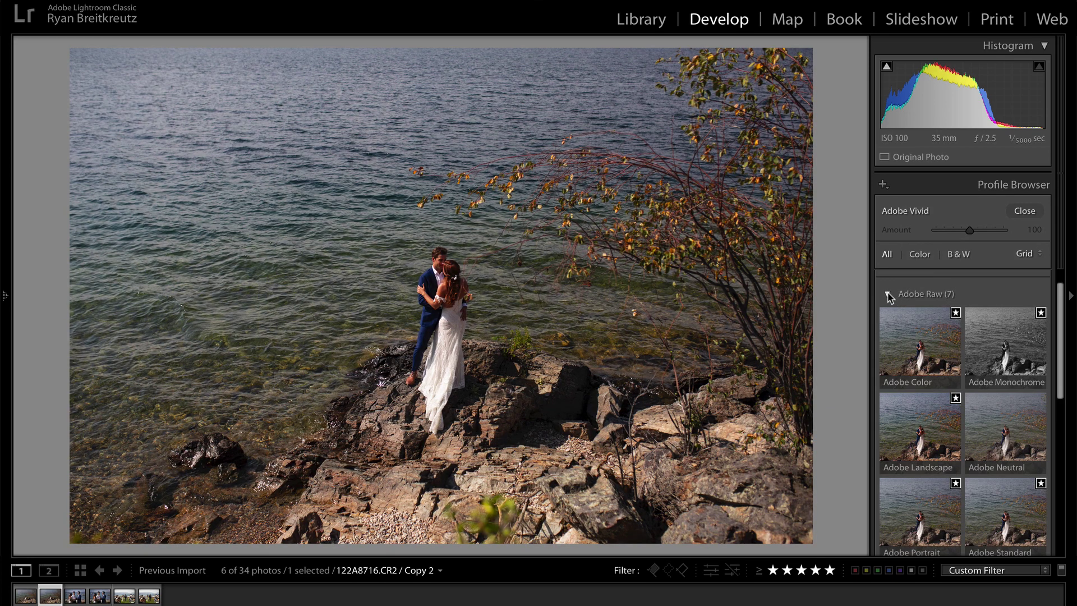
click(887, 296)
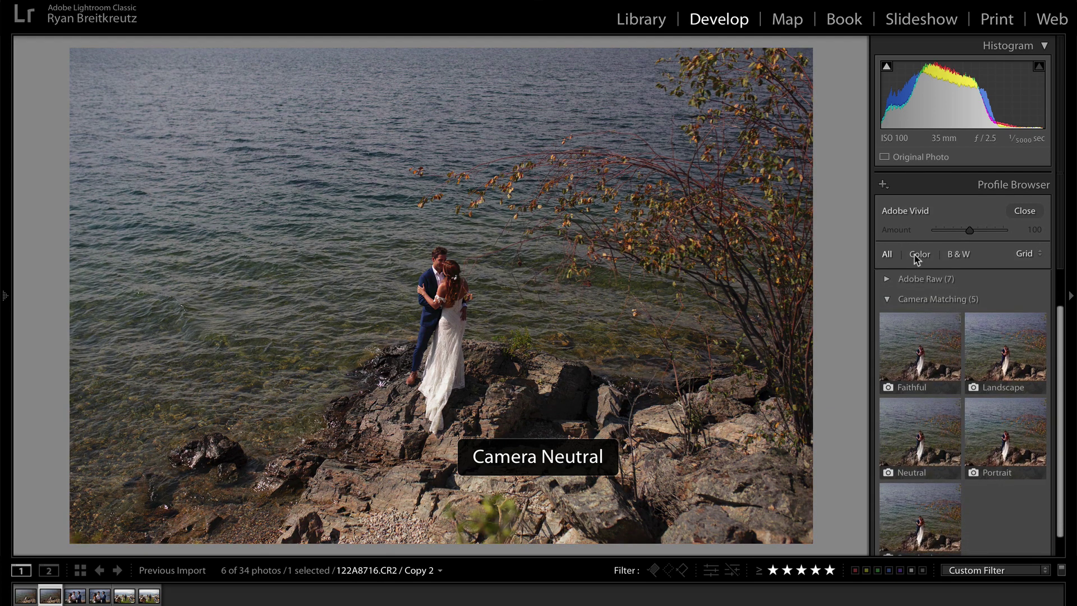
scroll(948, 281, down, 1)
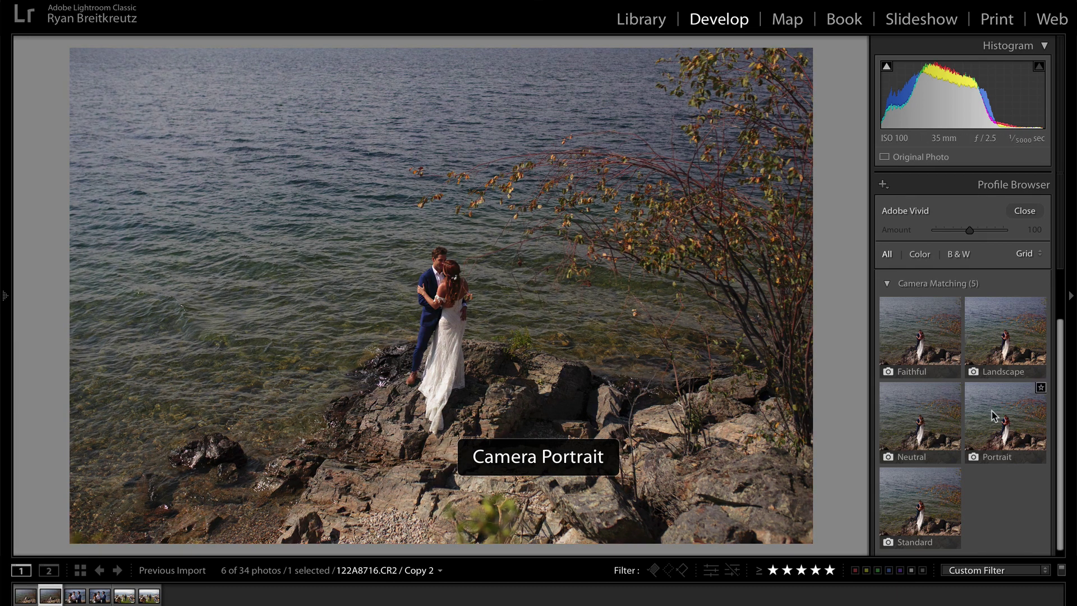
click(914, 504)
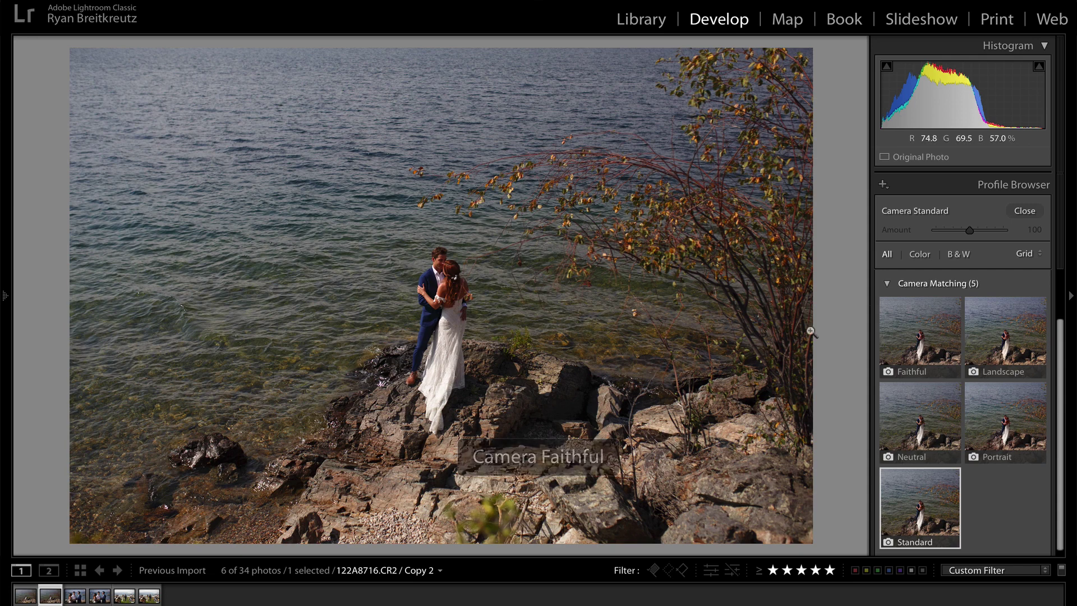
Step: Collapse Camera Matching and flip between Copy 1 (Adobe Color) and Copy 2 (Camera Standard)
click(886, 285)
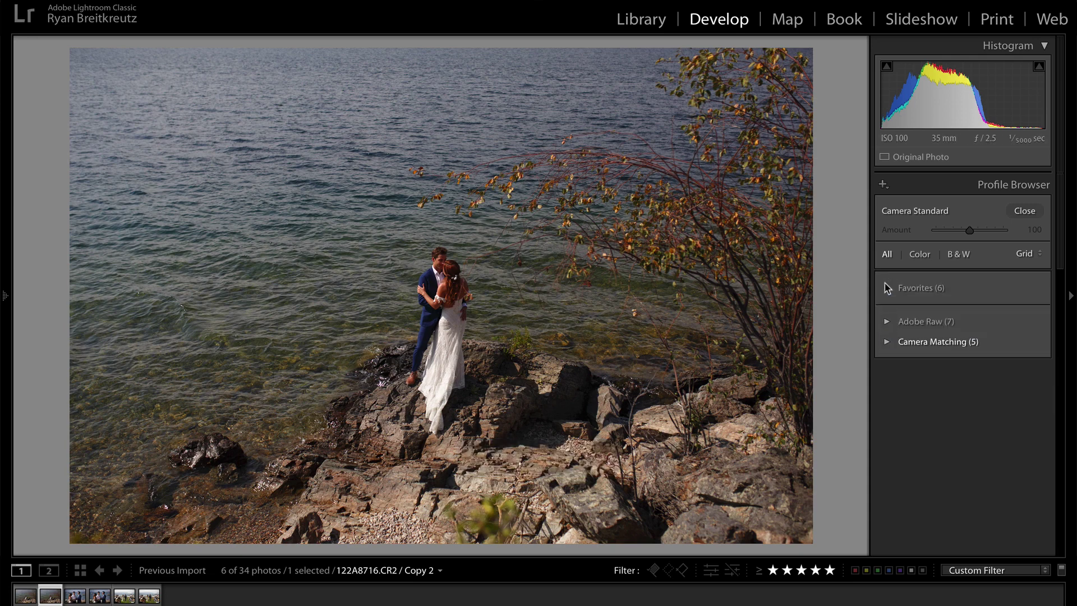
key(Left)
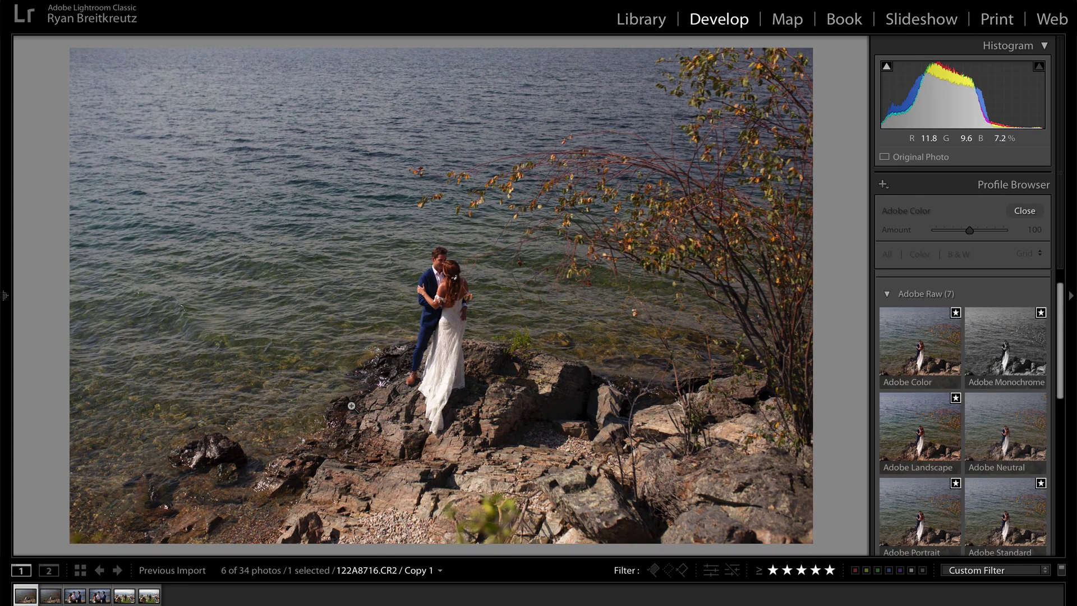
key(Right)
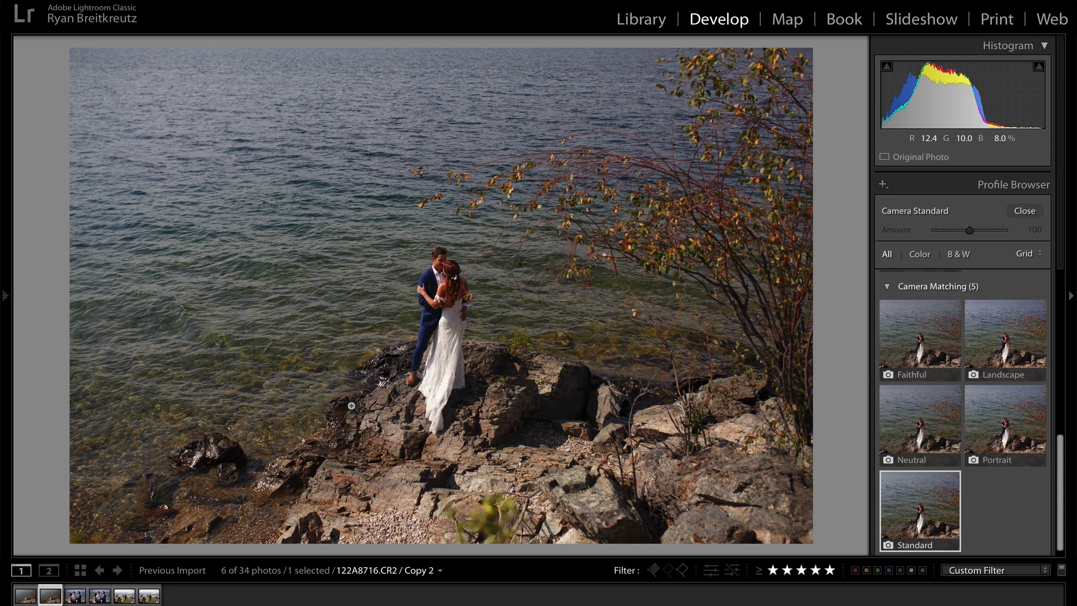
key(Left)
key(Right)
key(Right)
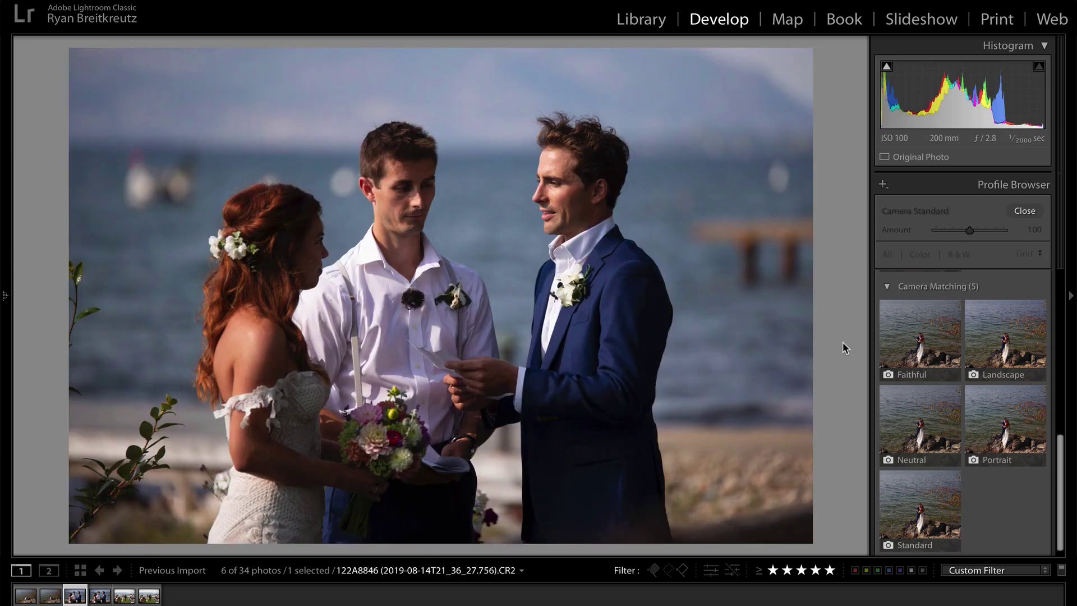
Step: Set the ceremony photo to Adobe Color, make a virtual copy, and give it Adobe Vivid
click(930, 341)
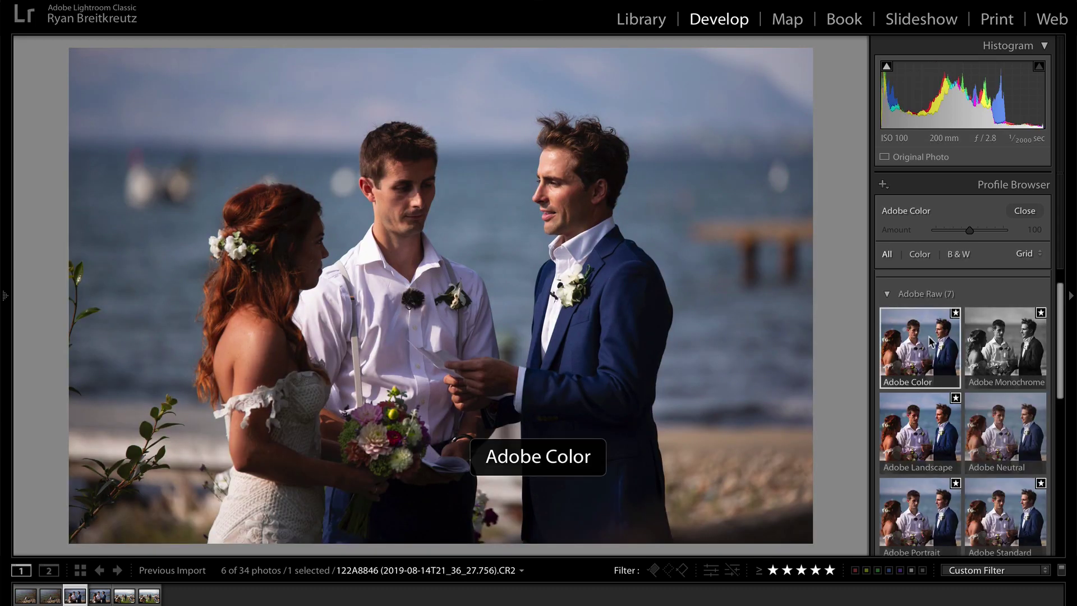
key(ctrl+apostrophe)
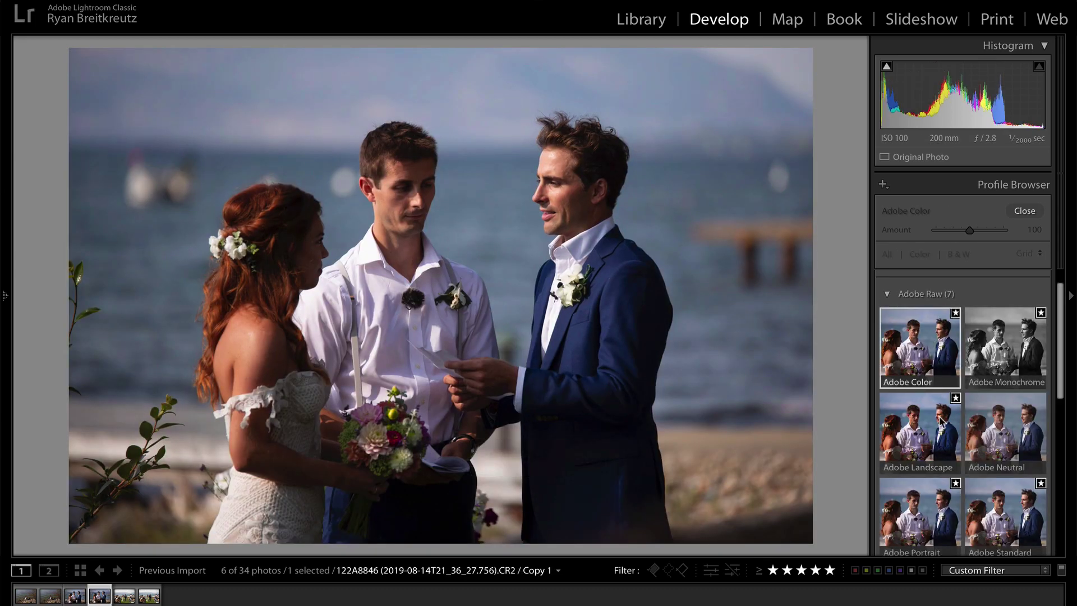
scroll(942, 423, down, 2)
click(917, 503)
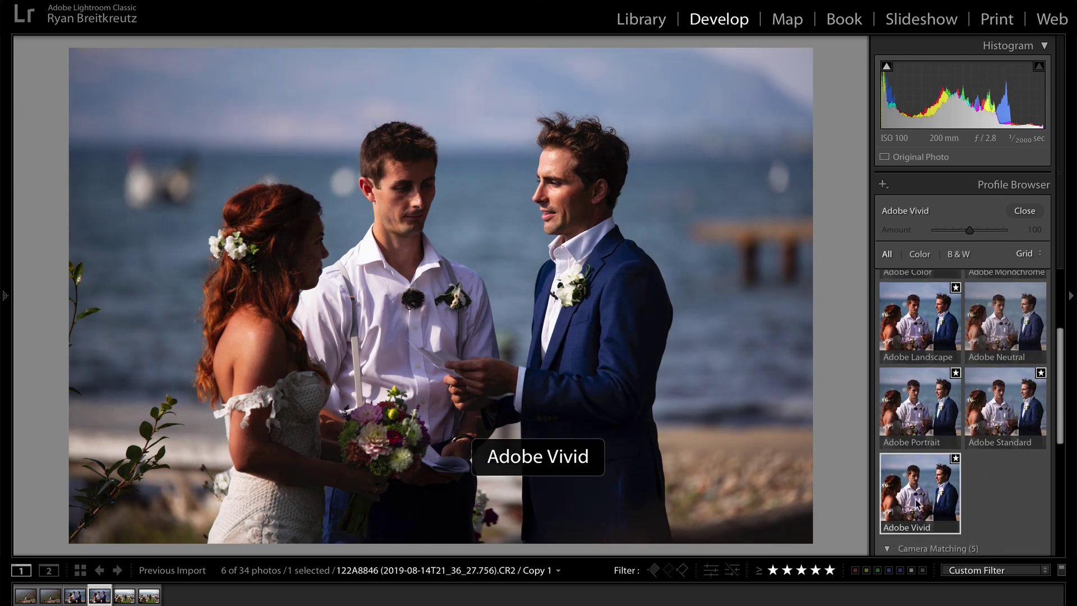
Step: Compare with the original, then try Camera Faithful and Camera Standard on the copy
key(Left)
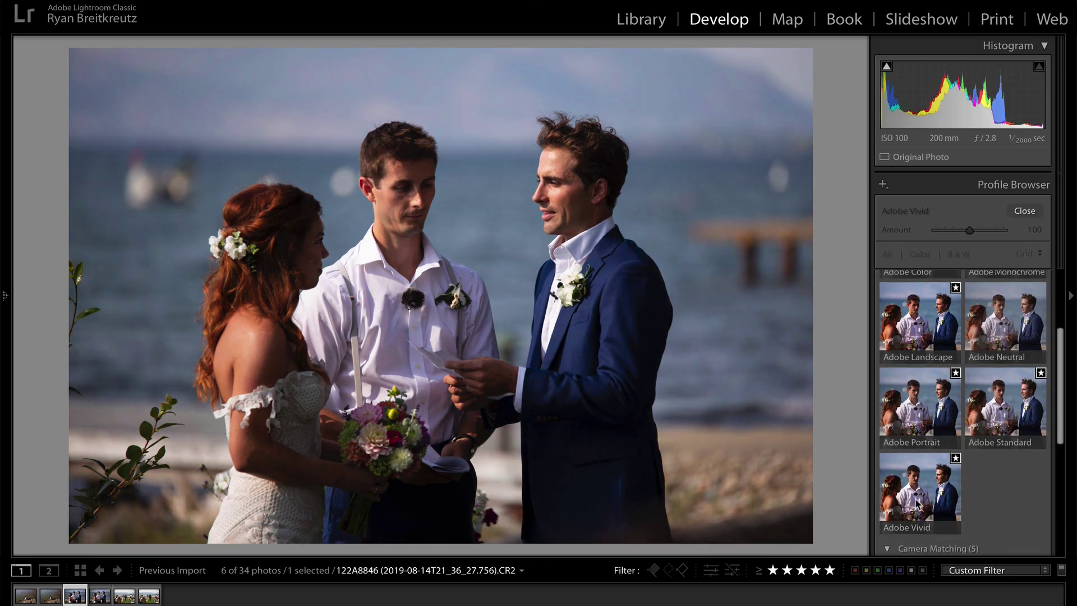
key(Right)
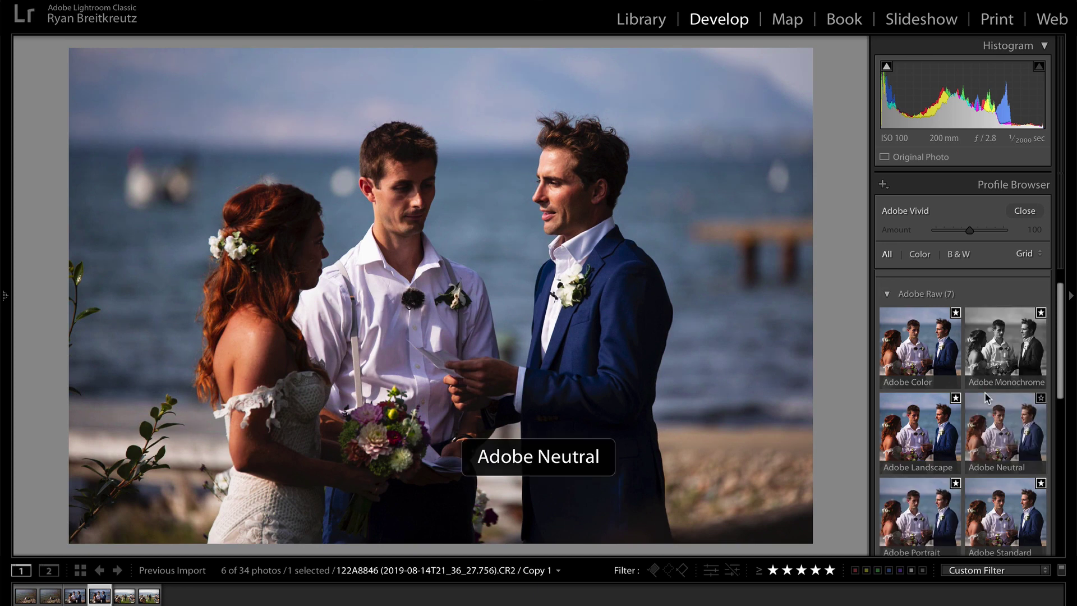
scroll(982, 396, down, 10)
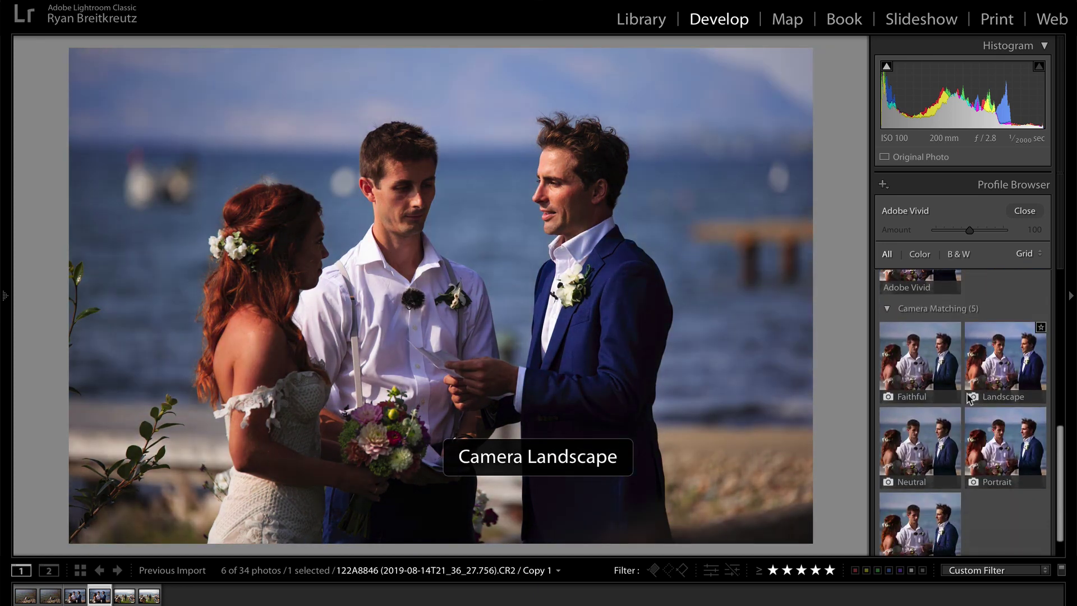
click(926, 363)
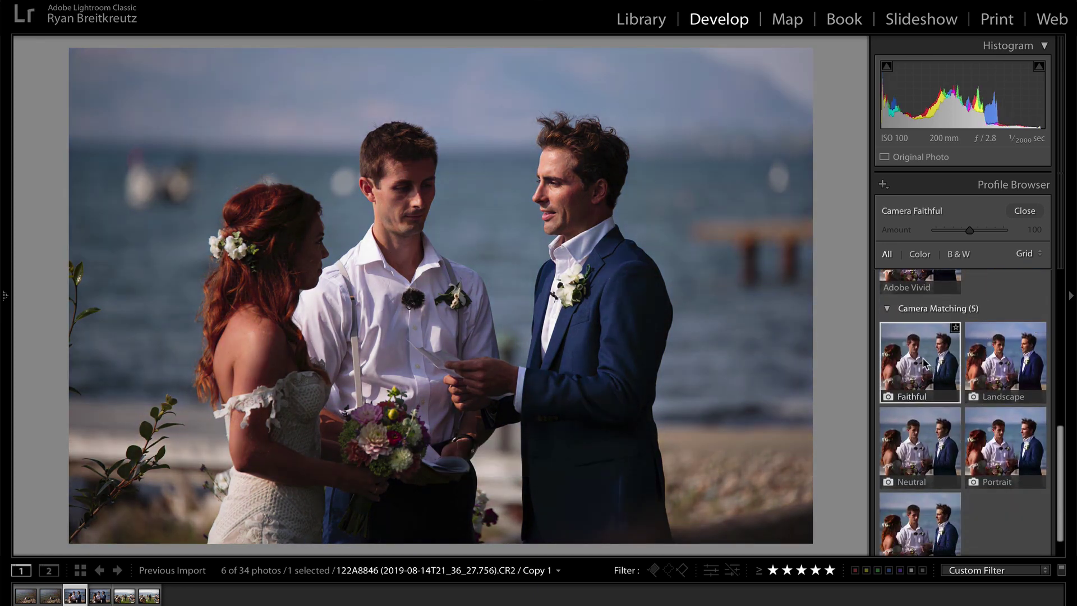
scroll(918, 516, down, 1)
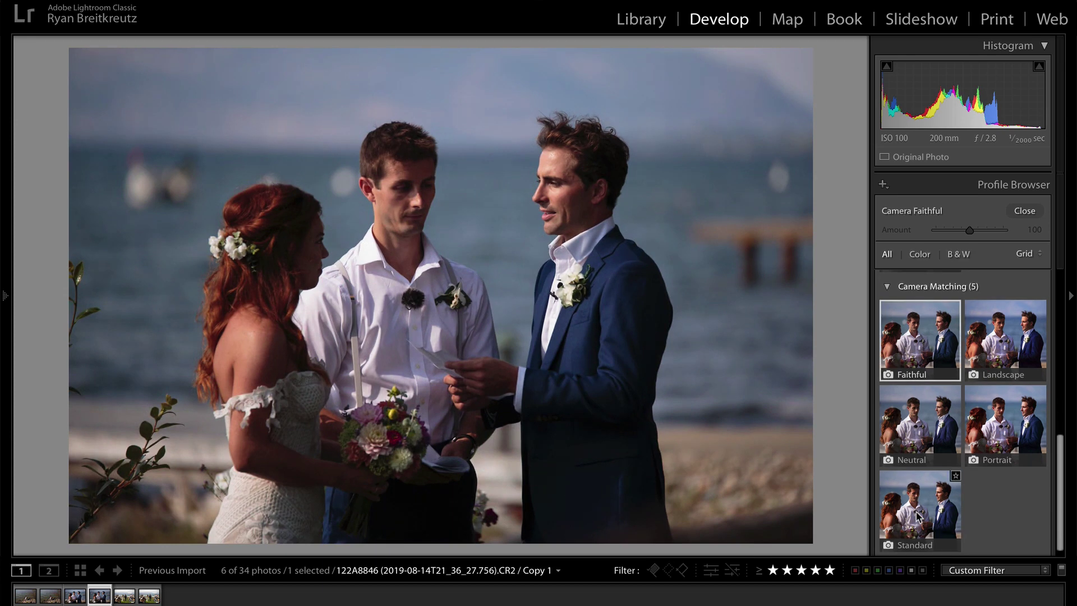
click(918, 516)
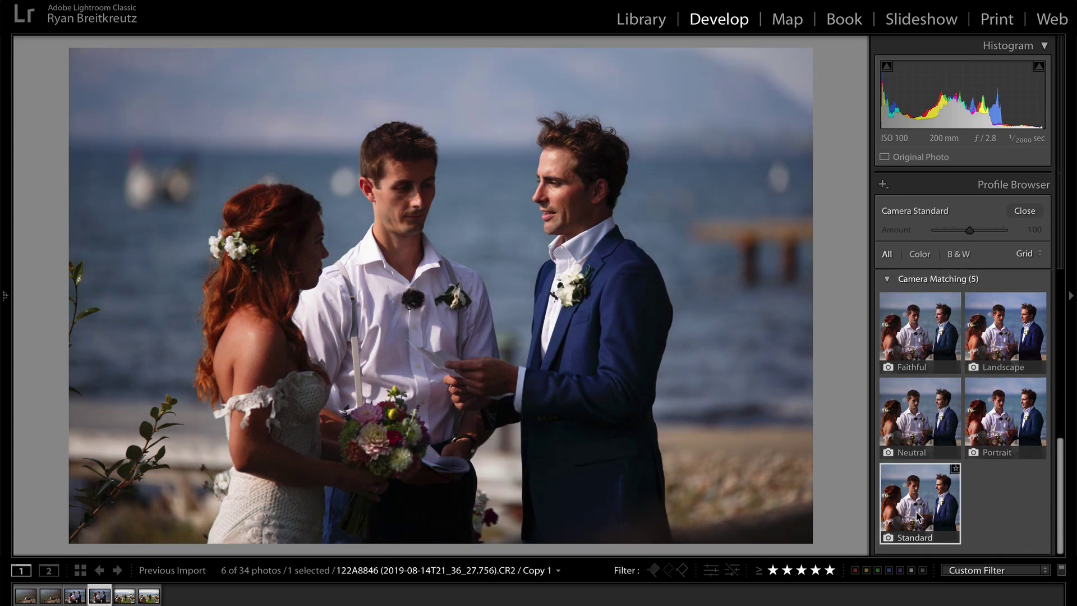
Step: Flip between the original and the Camera Standard virtual copy to compare them
key(Left)
key(Right)
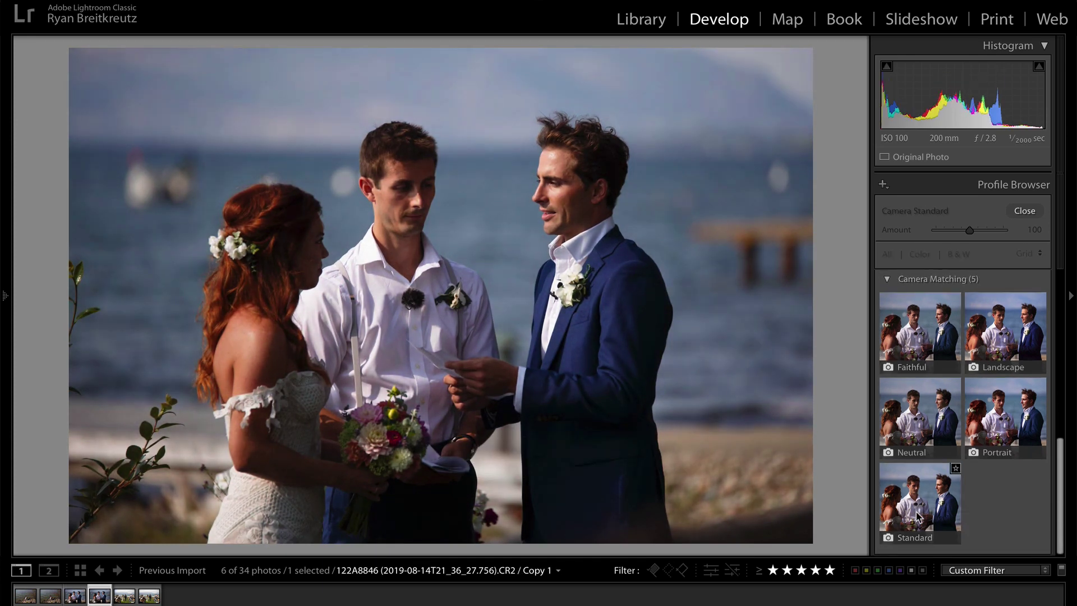
key(Left)
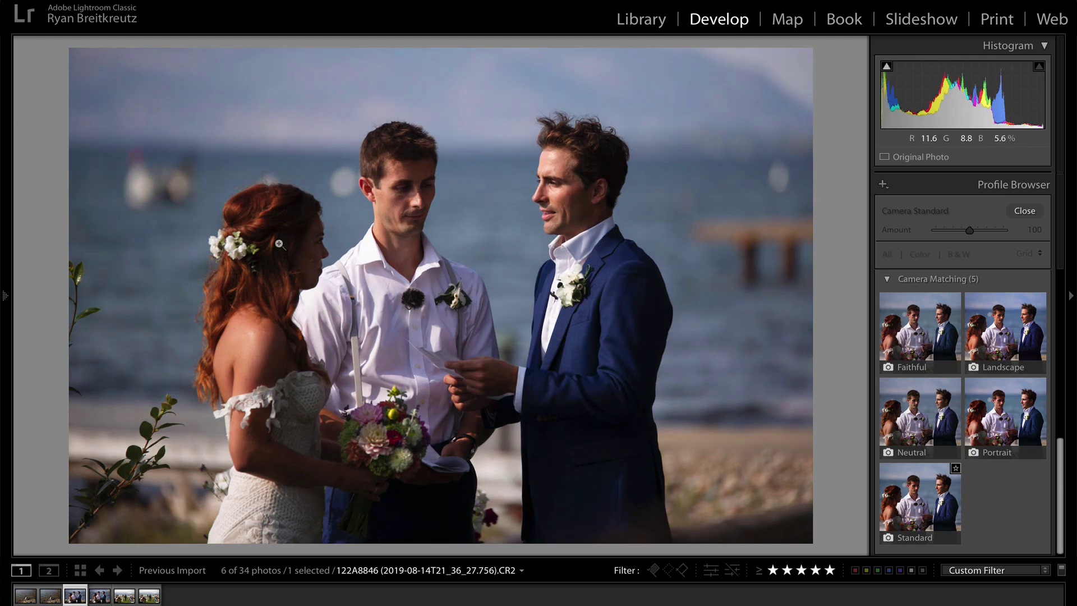
key(Right)
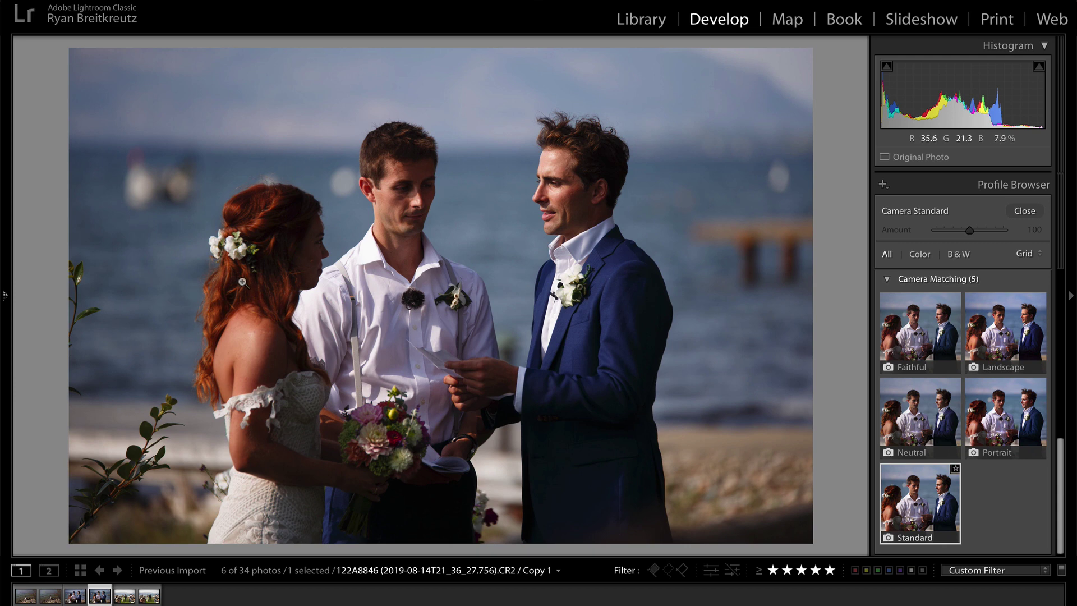
key(Left)
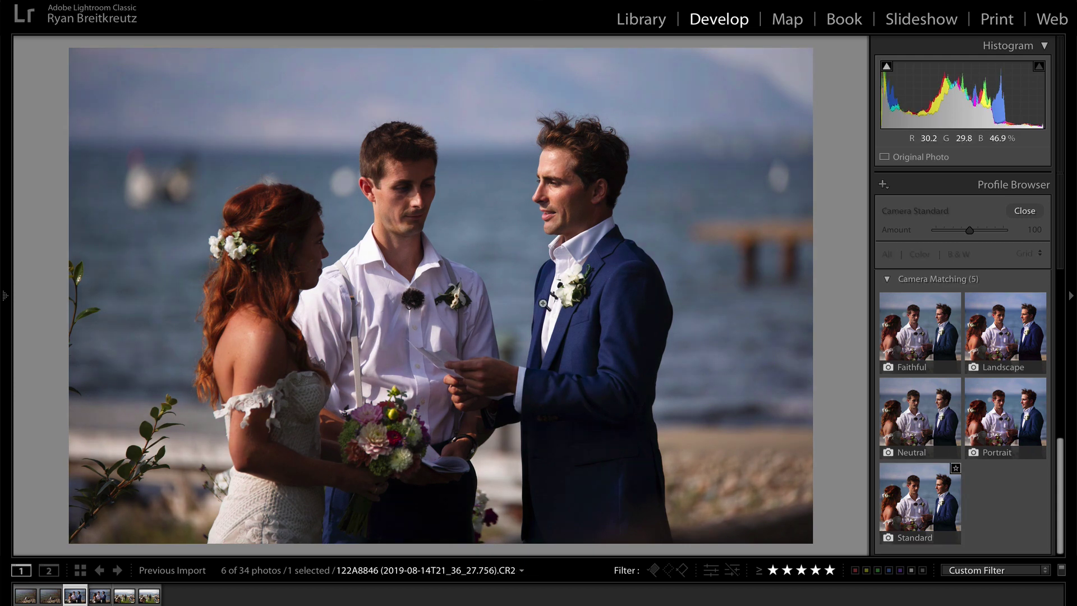
key(Right)
key(Right)
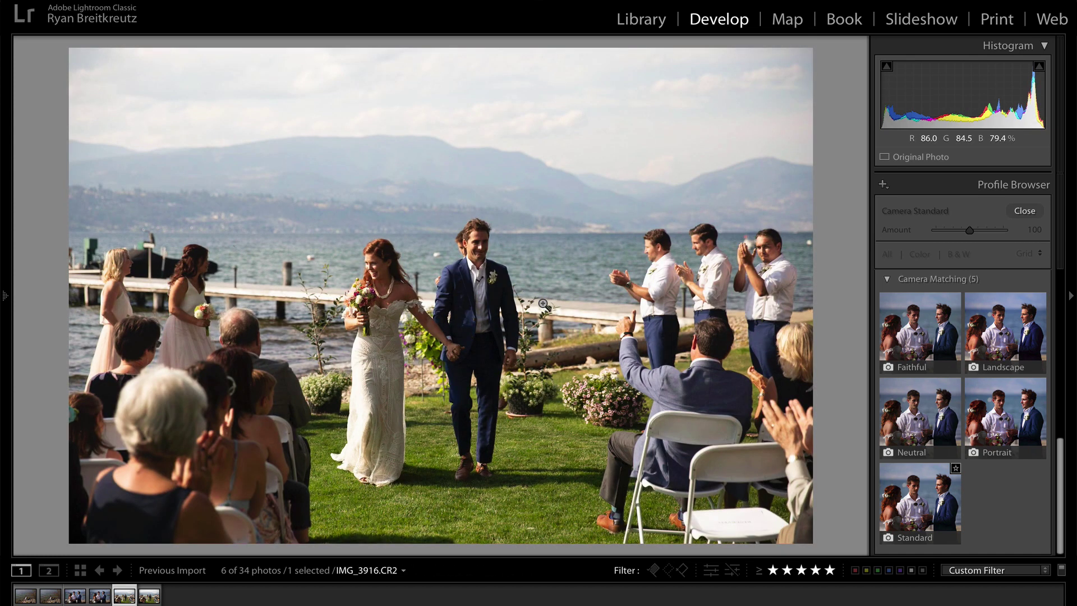
Step: Set IMG_3916 to Adobe Color, make a virtual copy, and apply Camera Standard to it
click(945, 331)
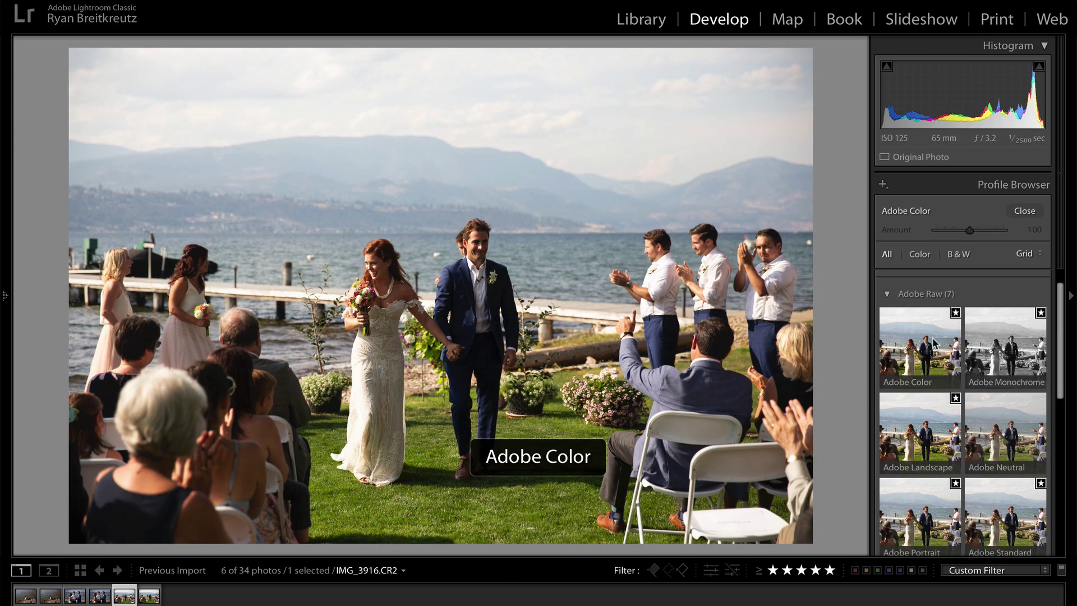
key(ctrl+apostrophe)
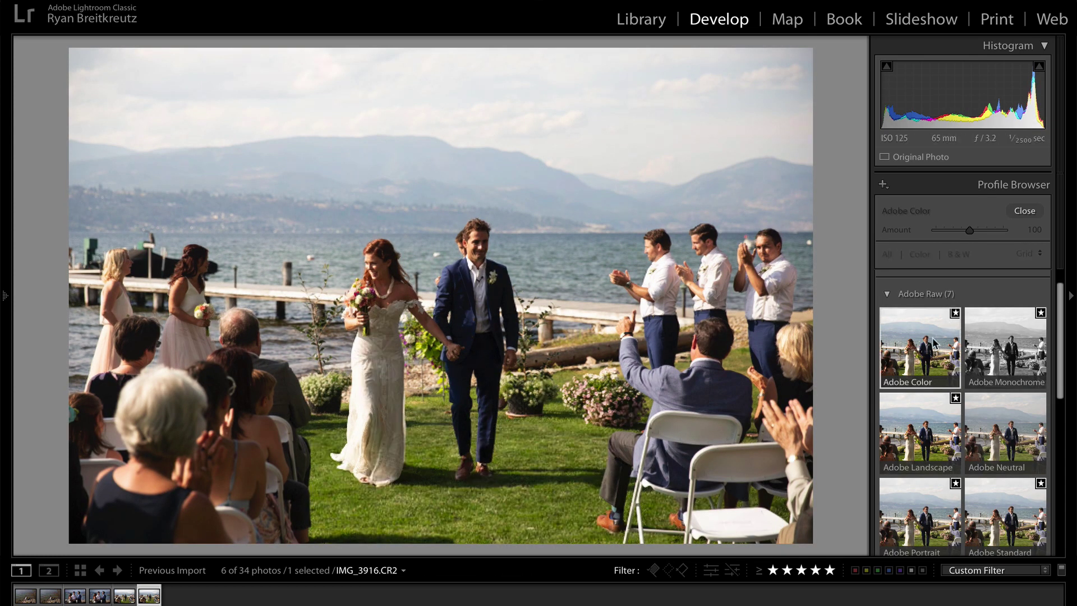
scroll(977, 409, down, 4)
scroll(979, 411, down, 3)
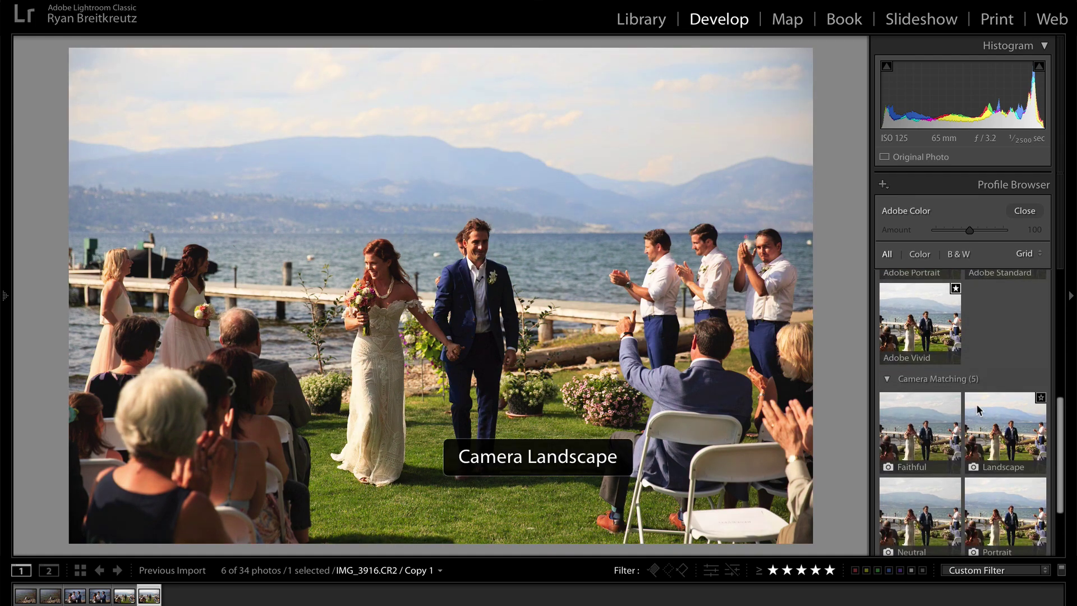
click(922, 498)
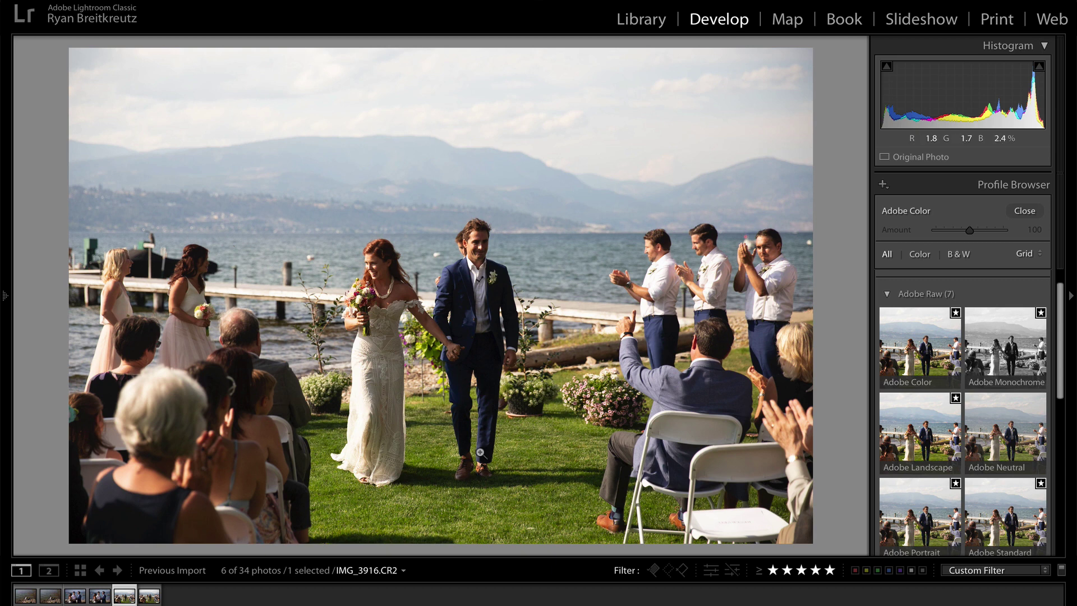
Step: Try Camera Neutral then Camera Faithful on the copy, comparing against the original
key(Right)
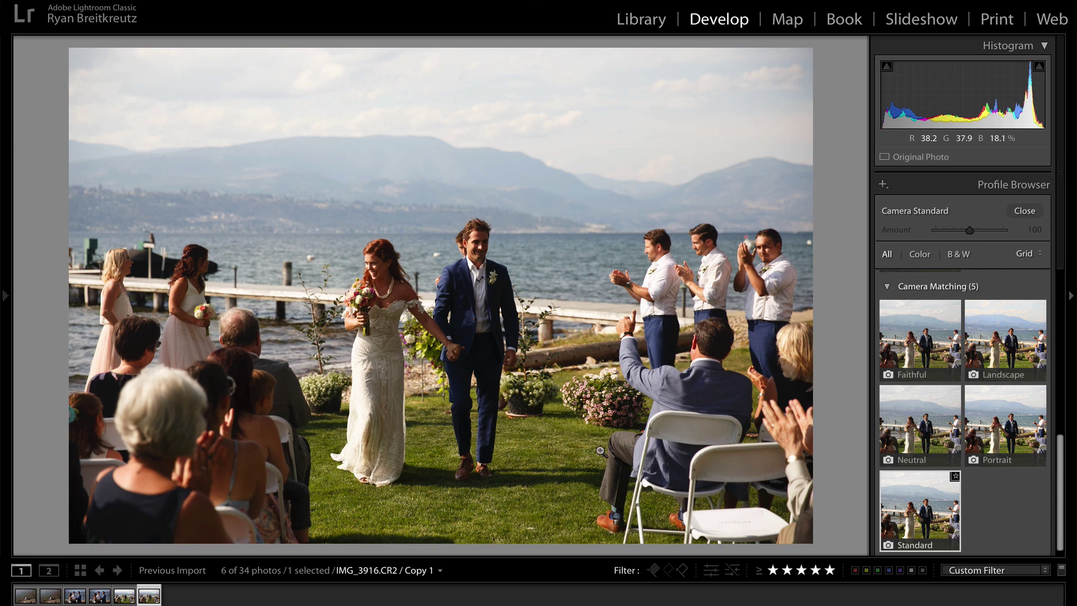
click(904, 400)
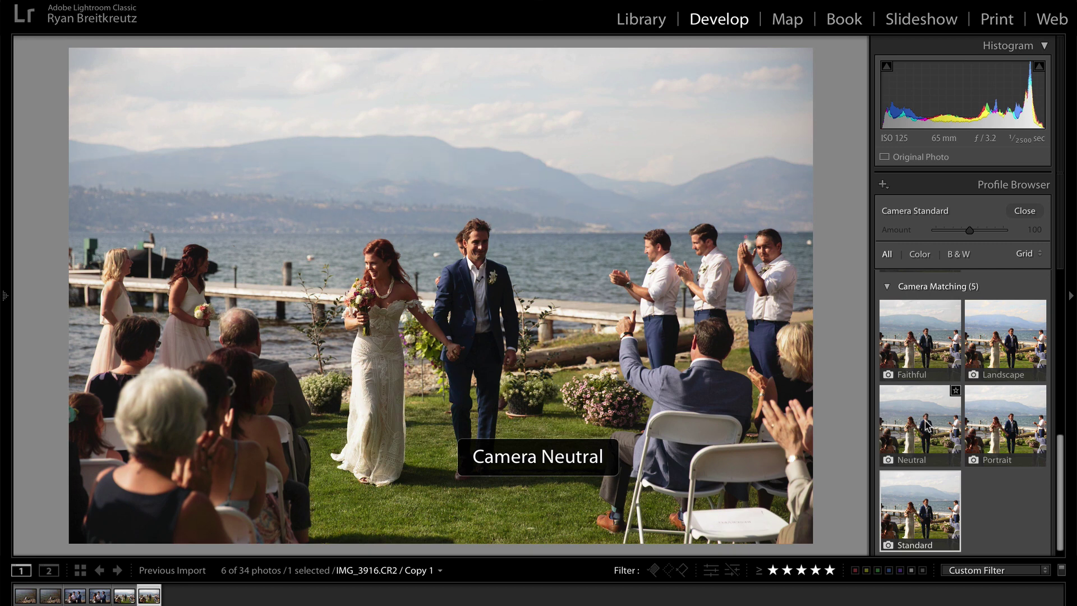
click(928, 352)
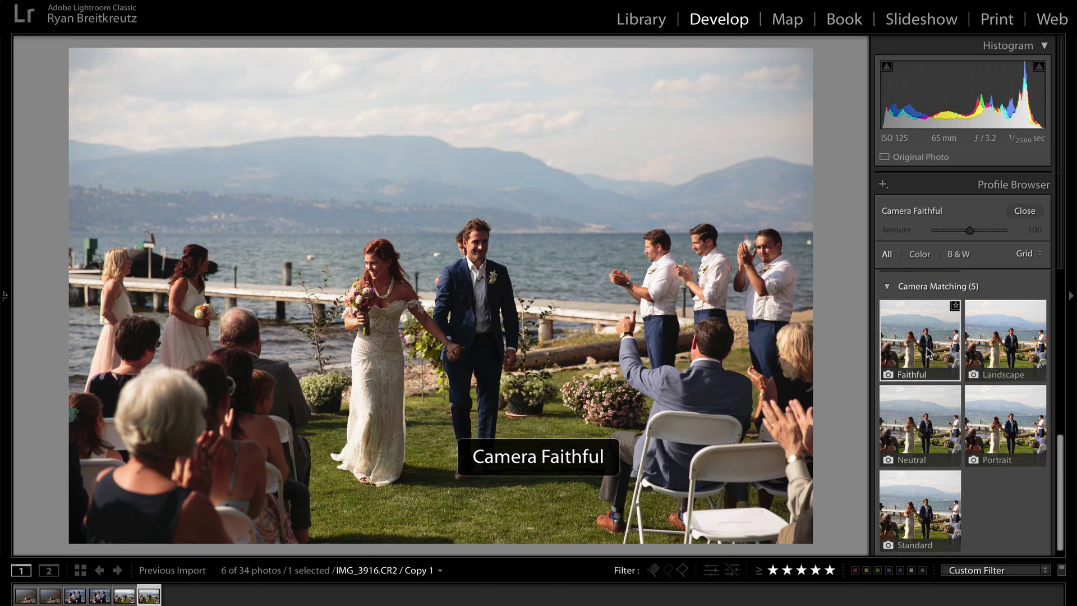
key(Left)
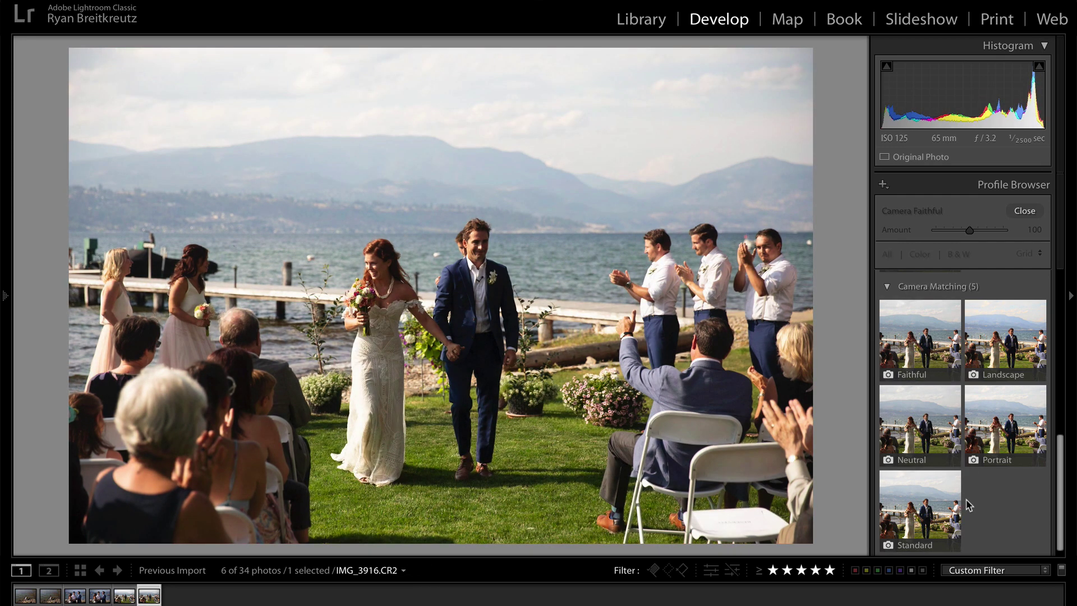
key(Right)
key(Left)
key(Right)
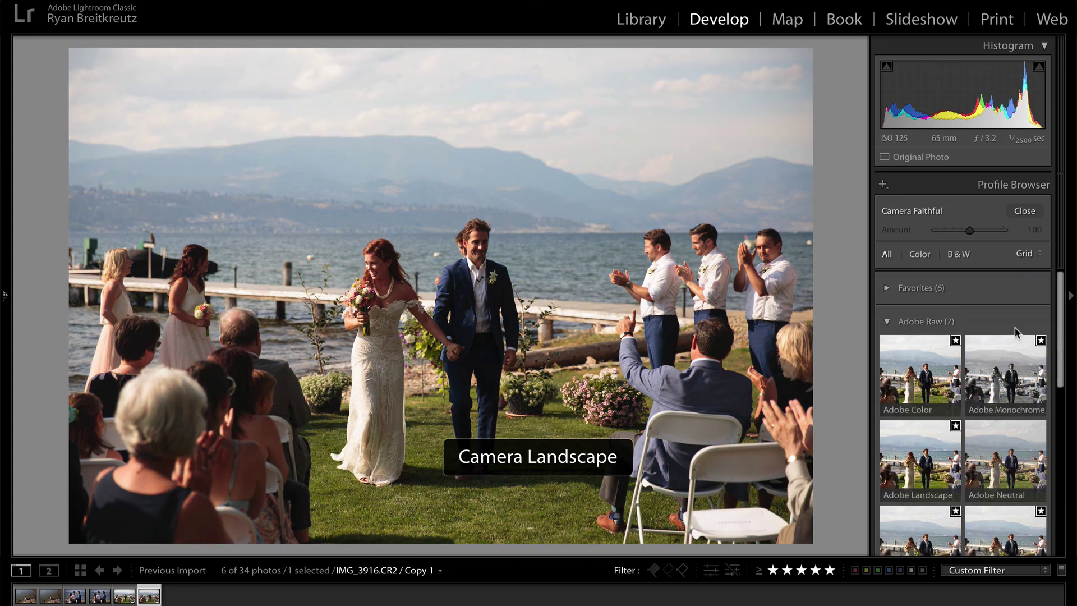
Step: Close the Profile Browser and try Adobe Color, Landscape and Vivid, ending on Adobe Standard
click(1024, 211)
click(953, 257)
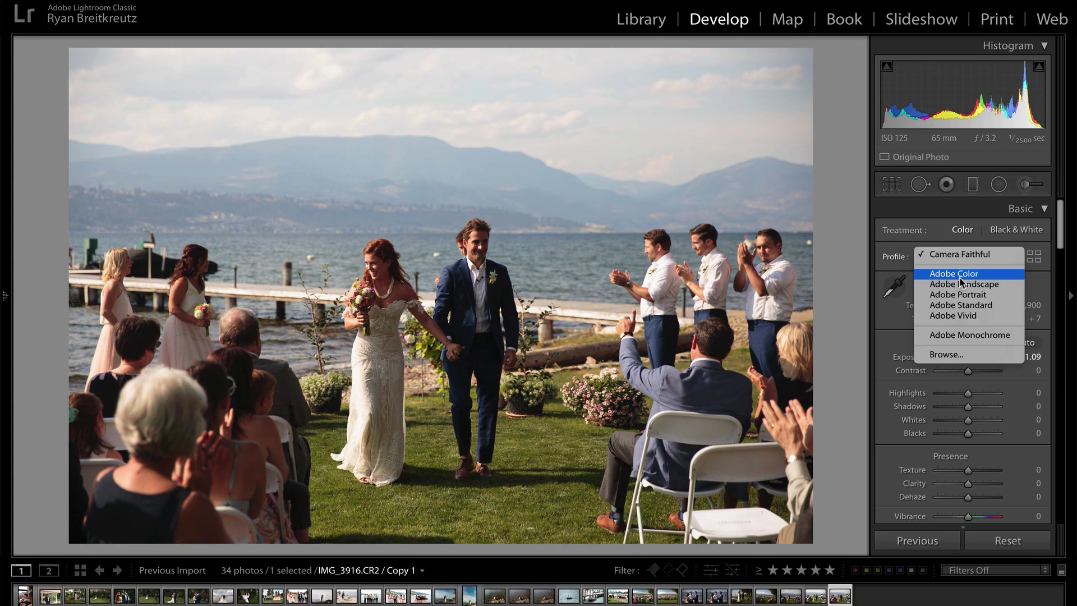
click(953, 267)
click(953, 256)
click(963, 265)
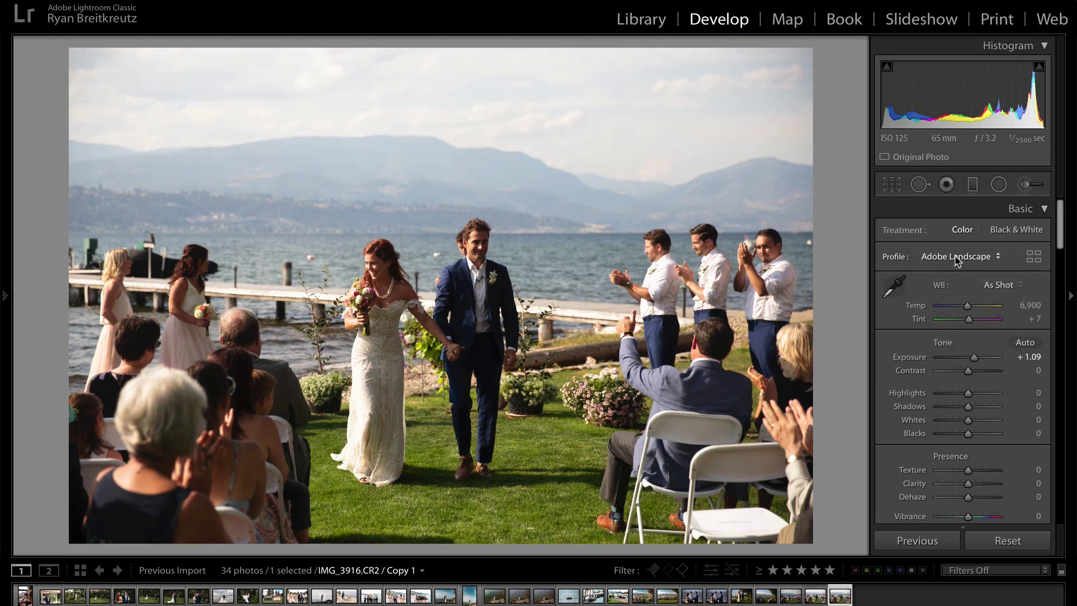
click(958, 258)
click(962, 281)
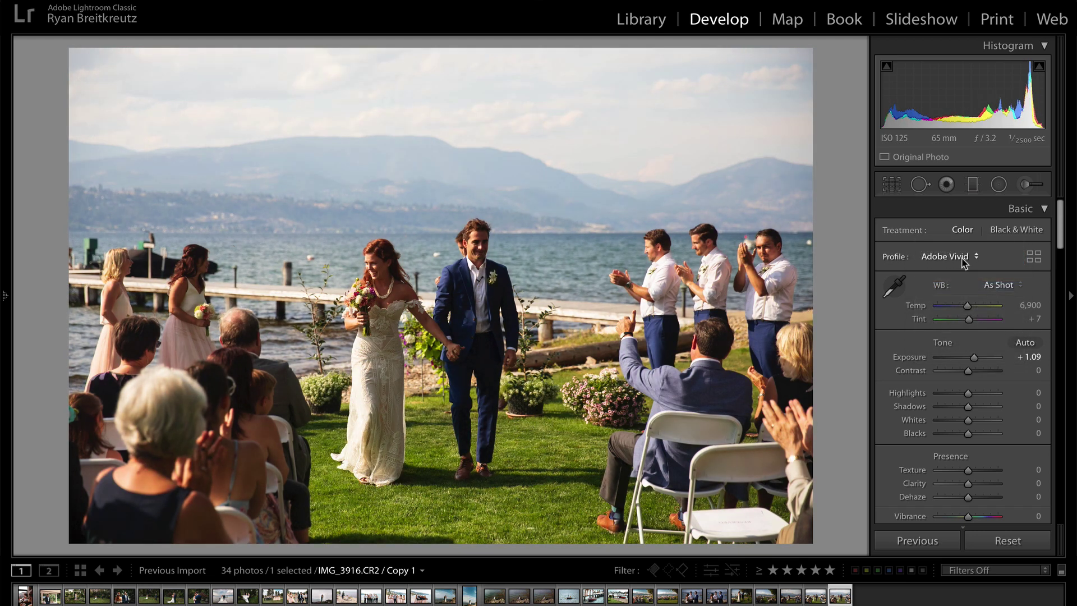
click(962, 258)
click(974, 244)
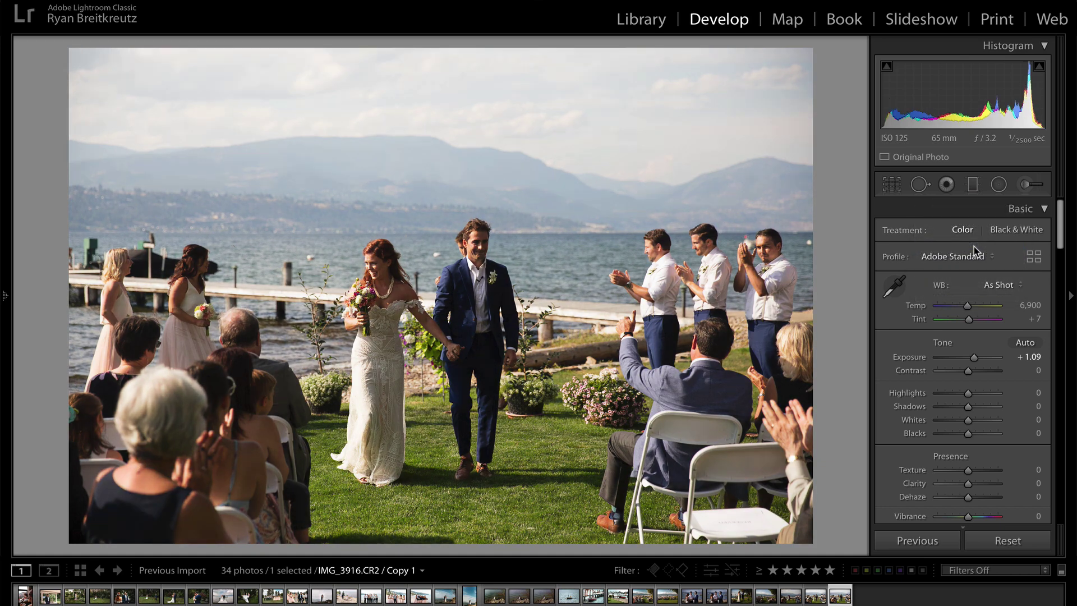
Step: Switch to the original IMG_3916 and open the full Profile Browser
key(Left)
click(934, 259)
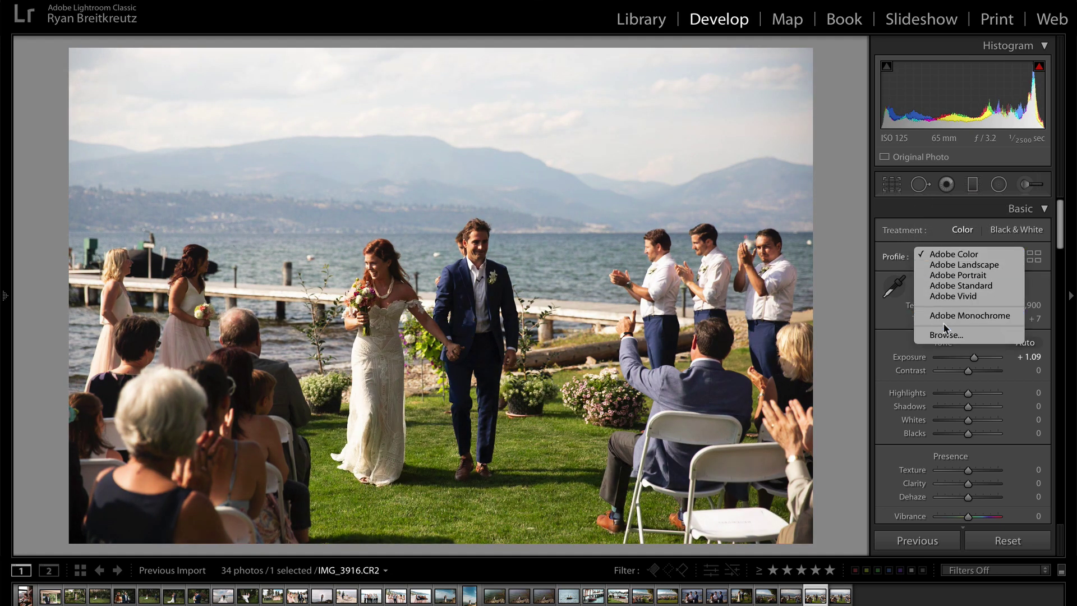
click(947, 335)
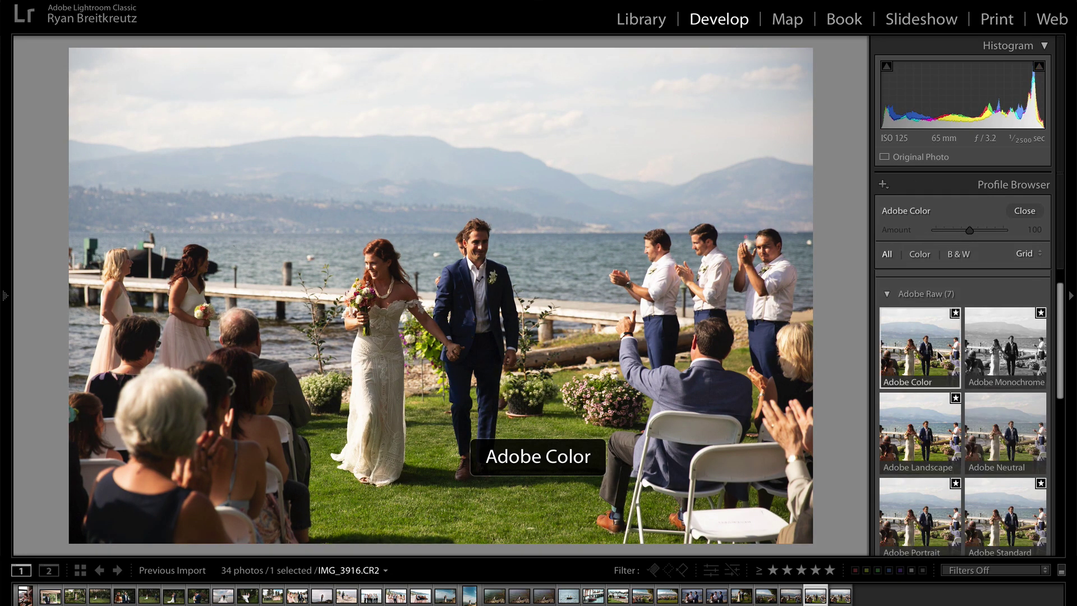
Step: On IMG_3910, preview Adobe Neutral, Standard, Portrait and Vivid profiles
key(Left)
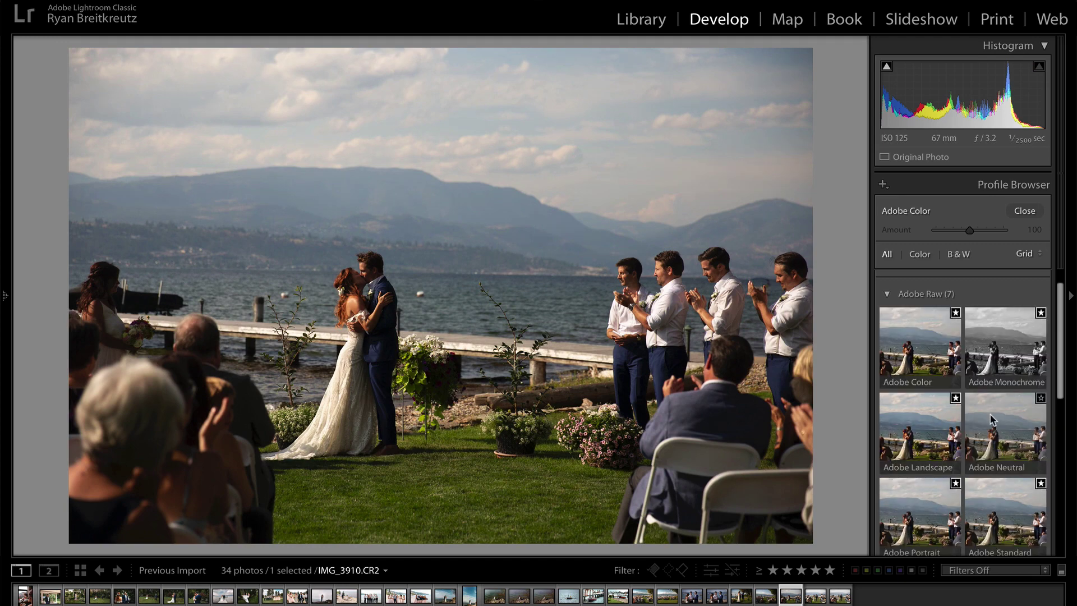
click(990, 420)
scroll(990, 419, down, 2)
click(1004, 438)
click(913, 482)
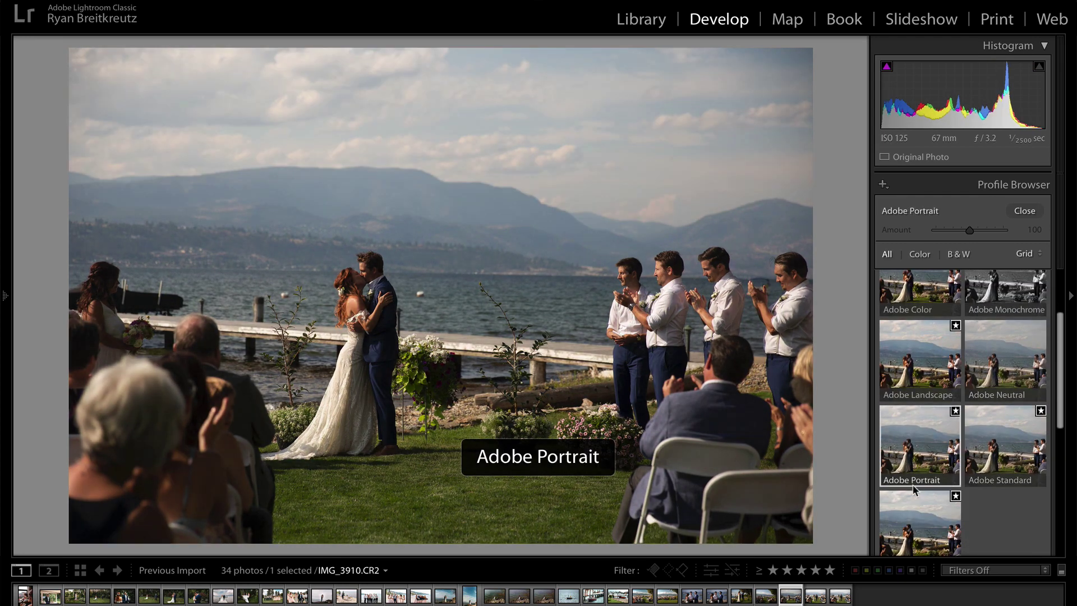
click(918, 519)
Step: On IMG_3894, preview Adobe Monochrome, Landscape, Neutral, Standard, then Camera Neutral, Portrait and Standard
key(Left)
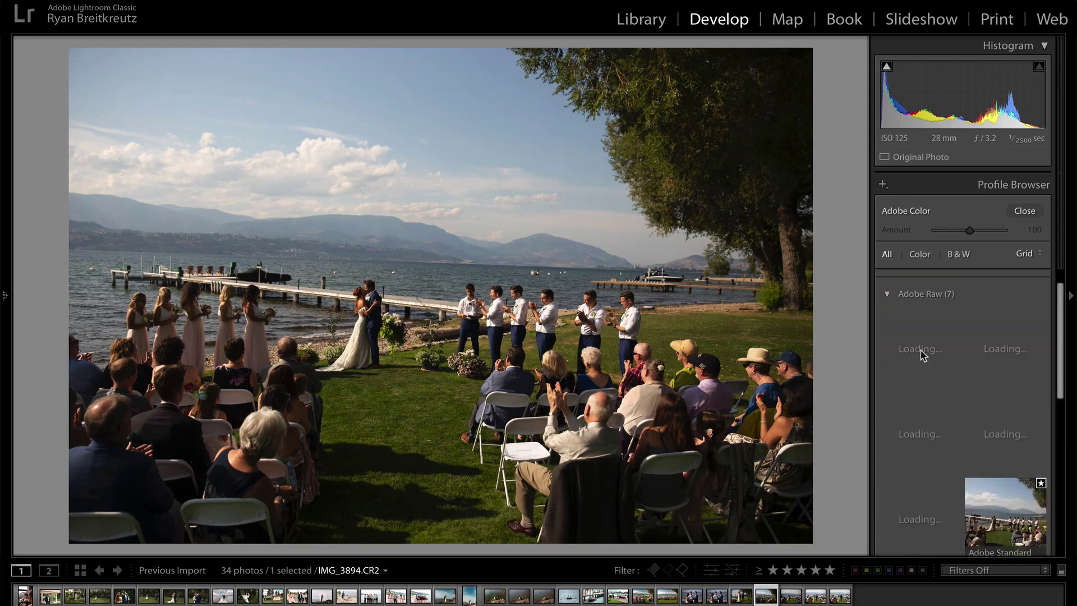
click(1014, 379)
click(957, 410)
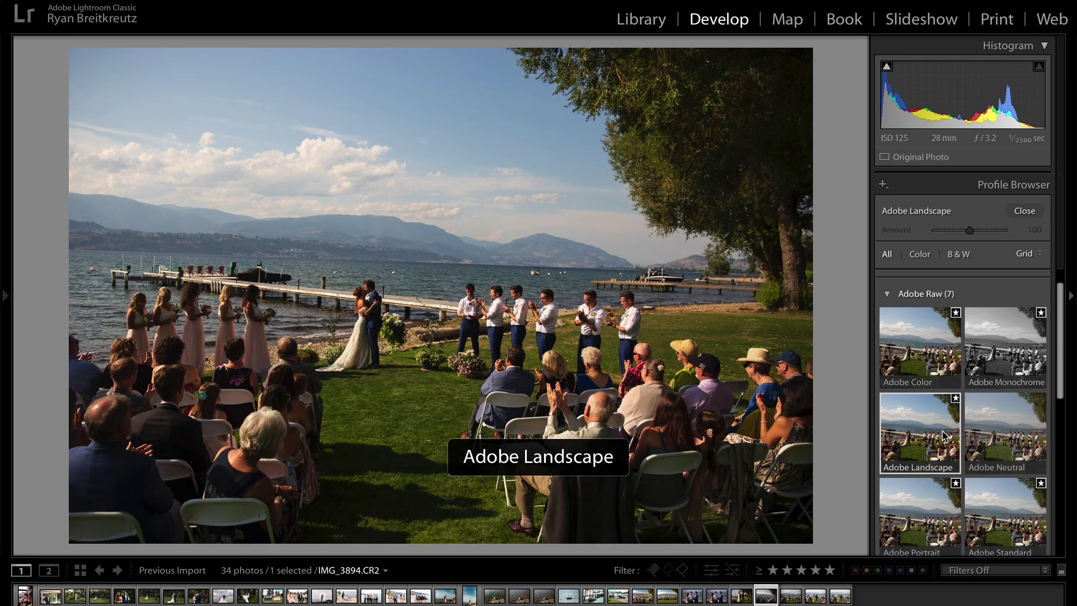
click(1004, 443)
click(977, 485)
scroll(976, 482, down, 5)
click(920, 416)
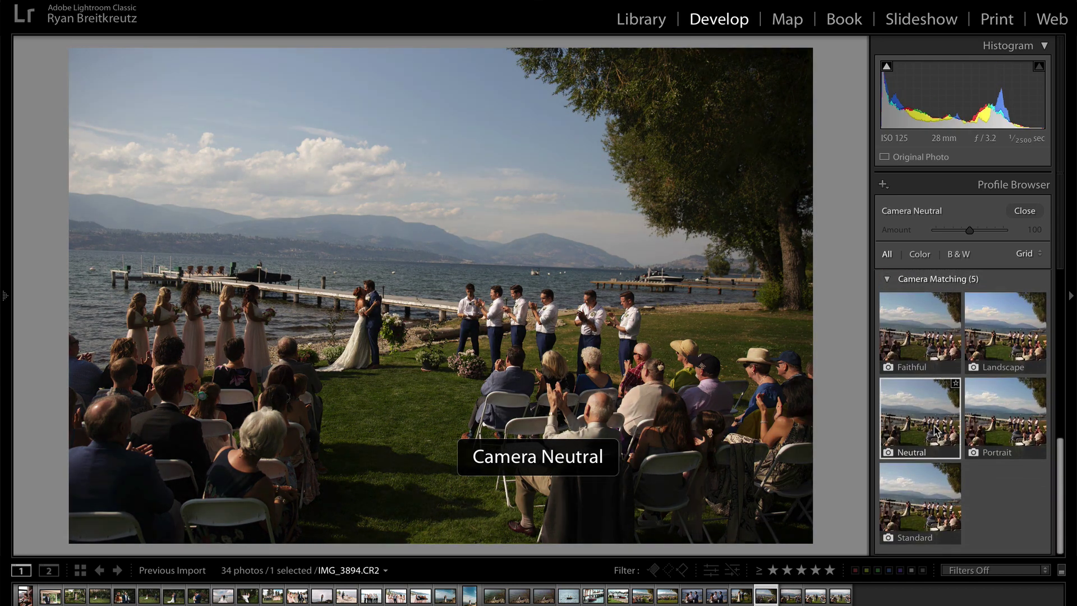
click(1005, 415)
click(900, 508)
Step: On IMG_3873, preview Adobe Landscape, Adobe Neutral and Camera Neutral, ending on Camera Faithful
key(Left)
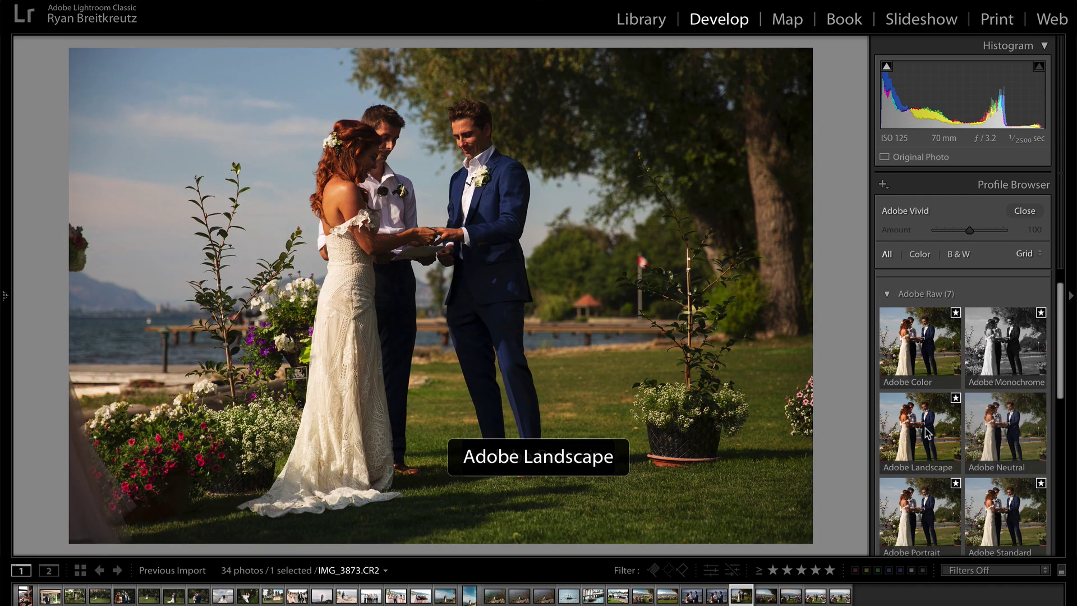
click(928, 416)
click(1004, 437)
scroll(1003, 442, down, 4)
scroll(1003, 442, down, 1)
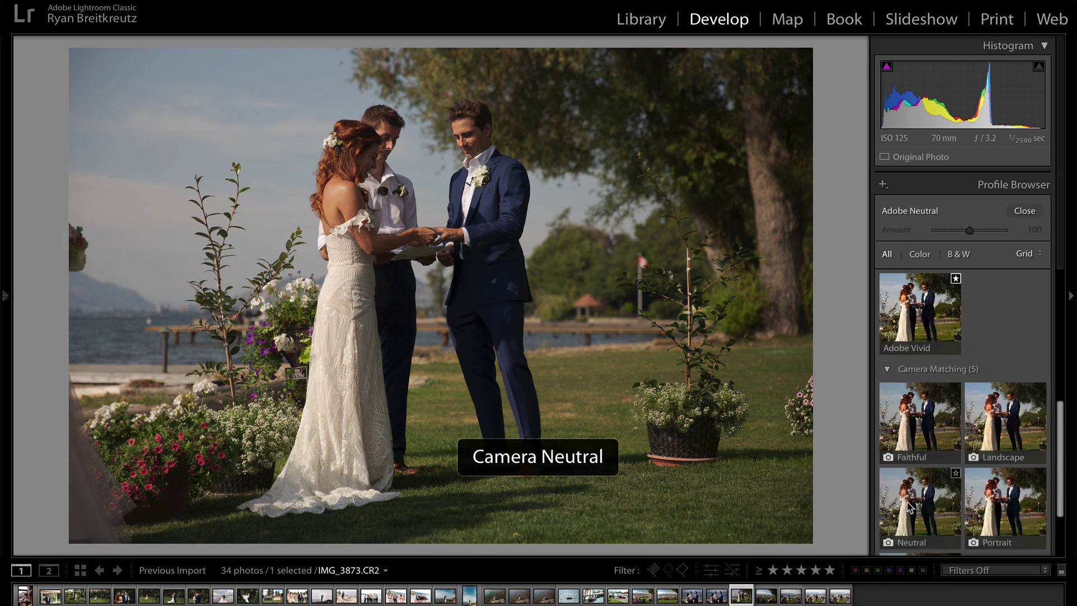
click(910, 505)
click(922, 432)
key(Right)
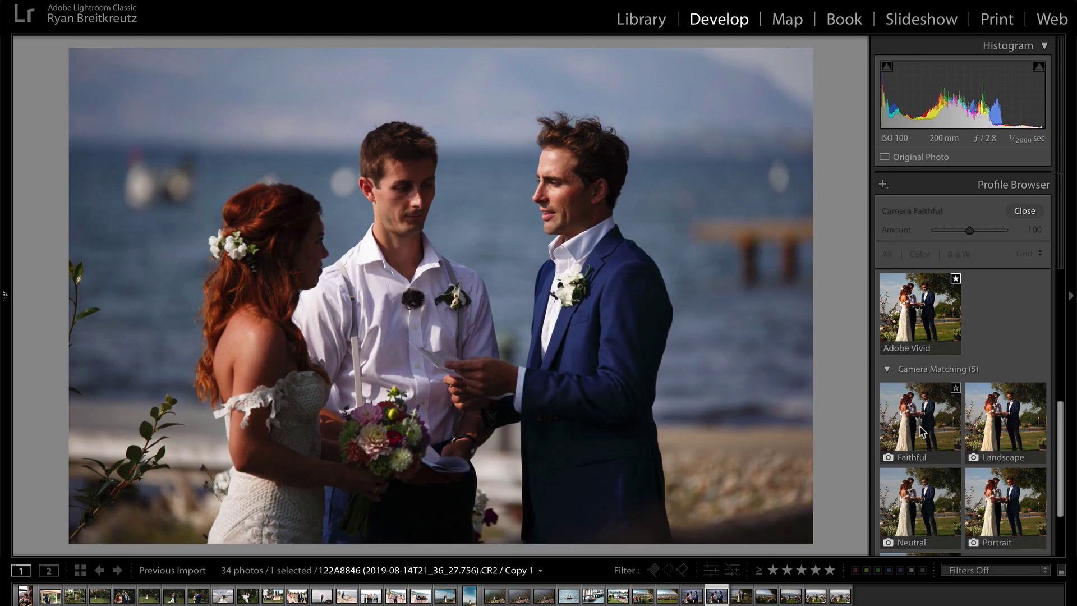